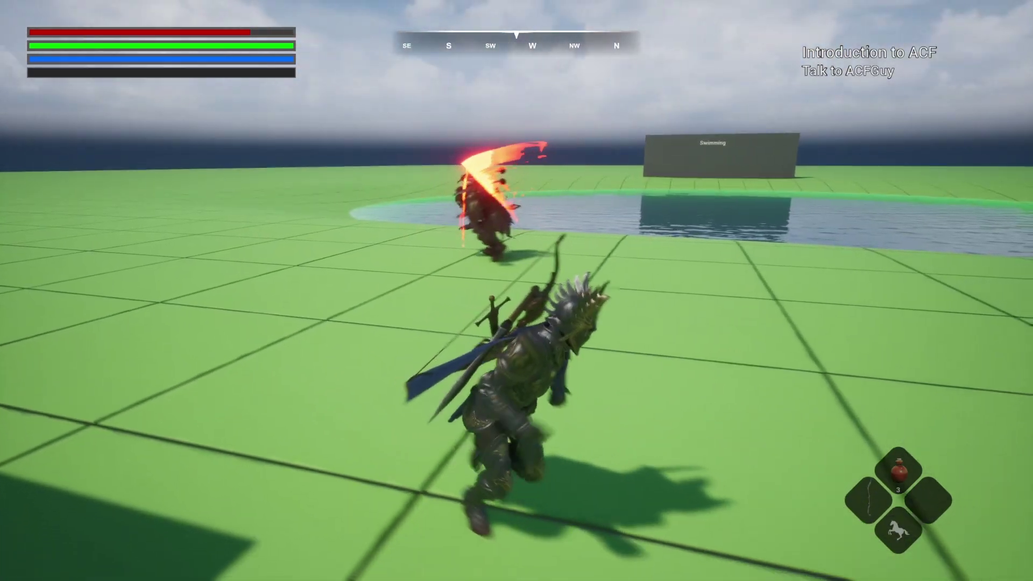
Step: End the running play session and view the goblin character model in the GoblinChamp_BP viewport
{"action": "key", "text": "space"}
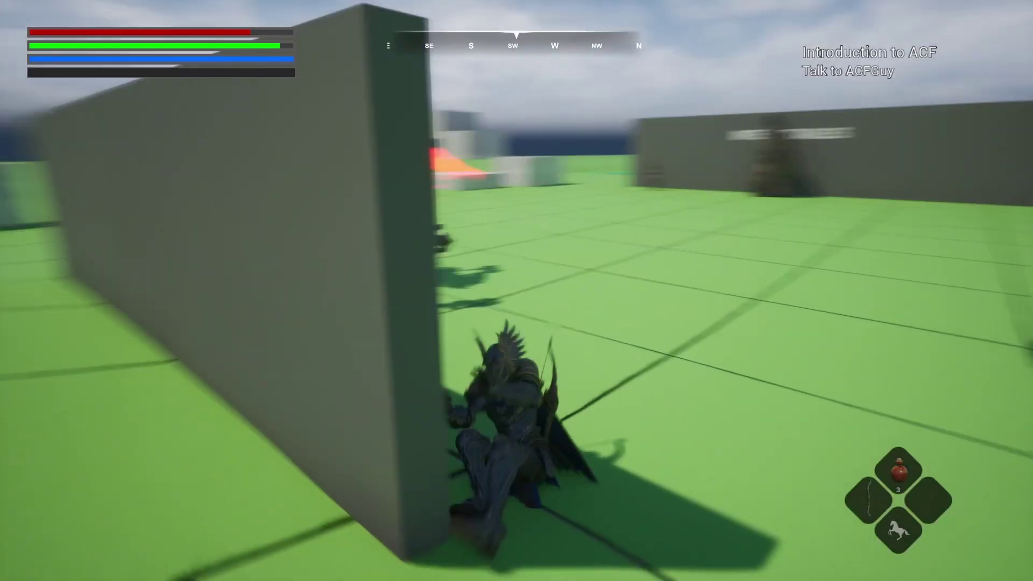
{"action": "key", "text": "Escape"}
{"action": "left_click", "coordinate": [154, 18]}
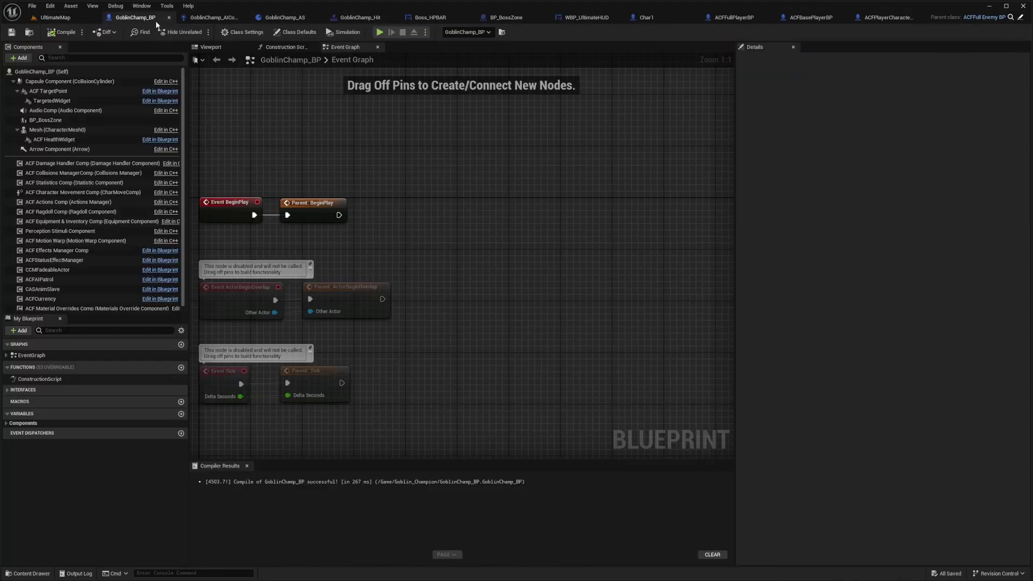
{"action": "left_click", "coordinate": [215, 50]}
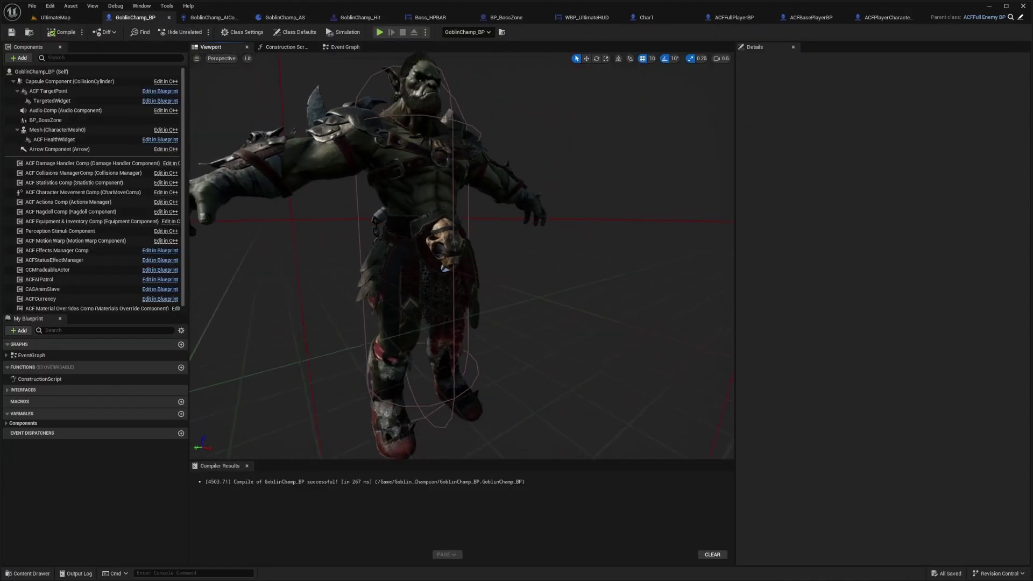
{"action": "scroll", "coordinate": [481, 145], "scroll_direction": "down", "scroll_amount": 2}
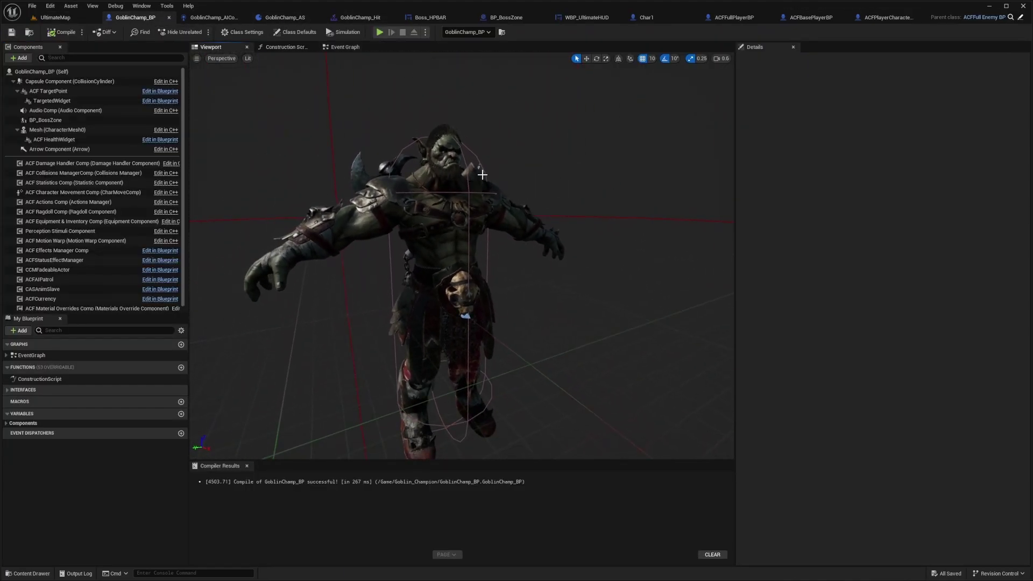
Step: Switch to the Epic Games Launcher and browse the preview images on the Goblin_Champion marketplace page
{"action": "key", "text": "alt+Tab"}
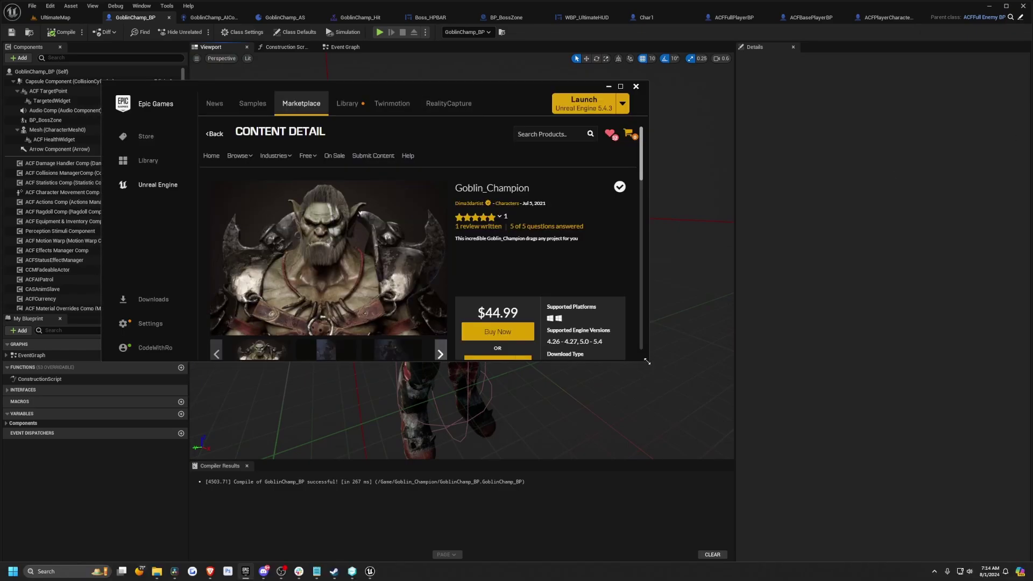
{"action": "left_click_drag", "start_coordinate": [649, 364], "coordinate": [746, 466]}
{"action": "left_click", "coordinate": [325, 341]}
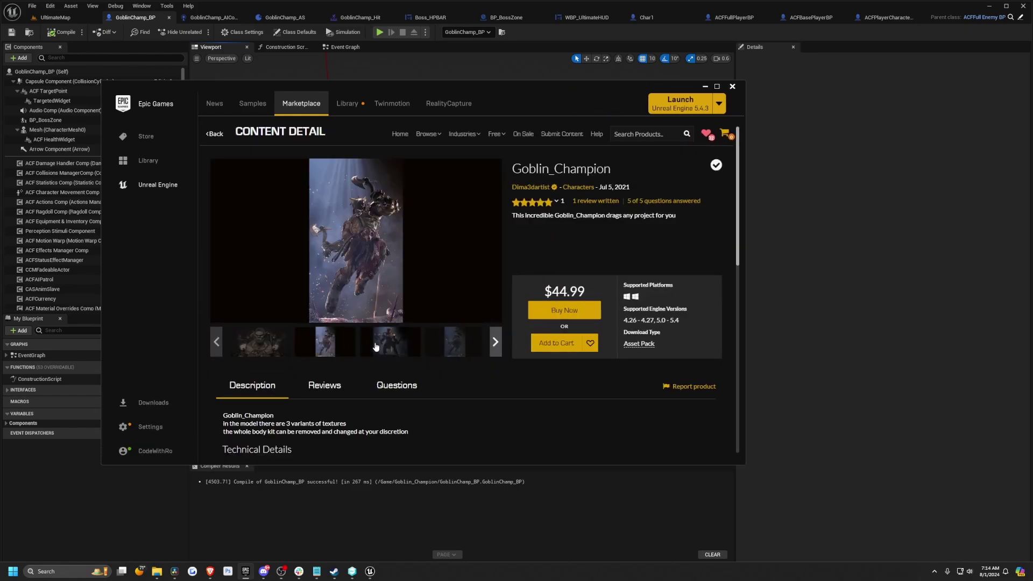
{"action": "left_click", "coordinate": [398, 347]}
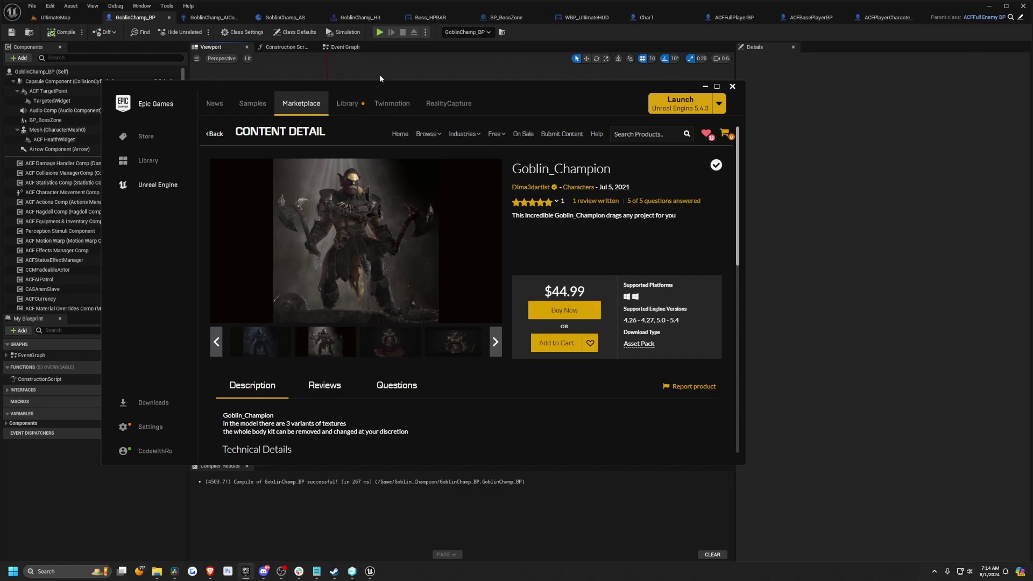
{"action": "left_click", "coordinate": [447, 333]}
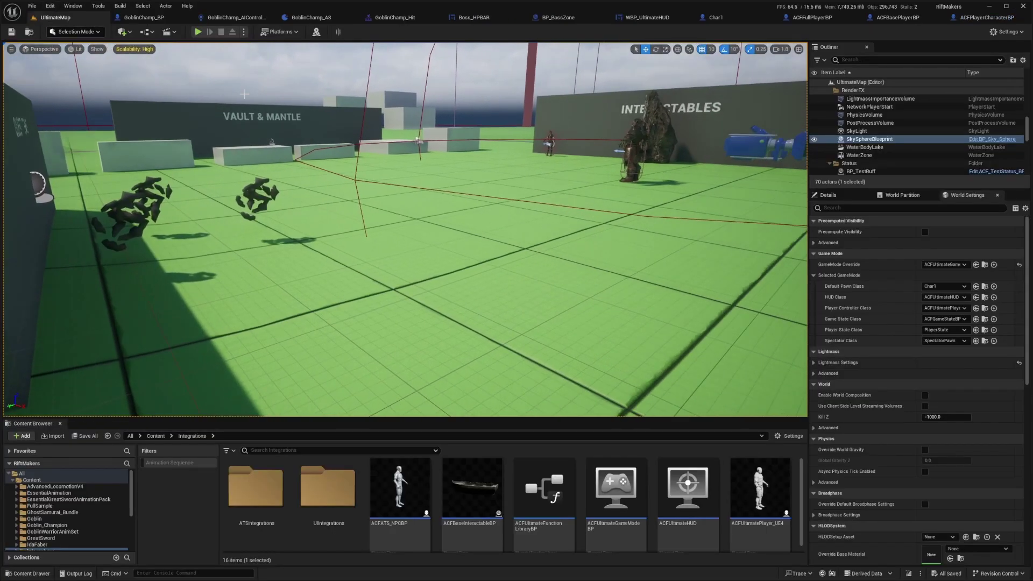
Step: Play-test UltimateMap by dodging and fighting the goblin boss, and end the session
{"action": "key", "text": "alt+p"}
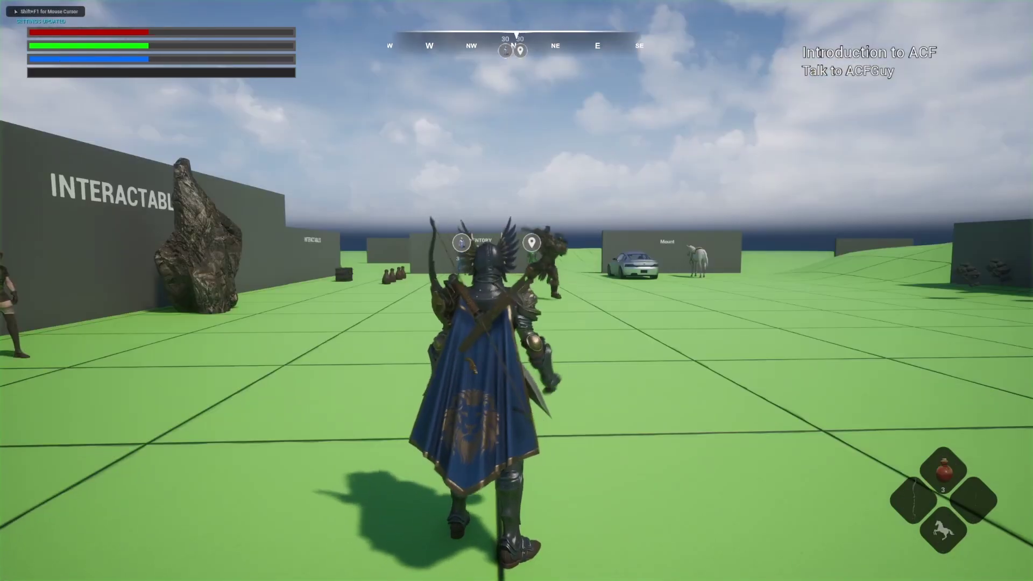
{"action": "key", "text": "space"}
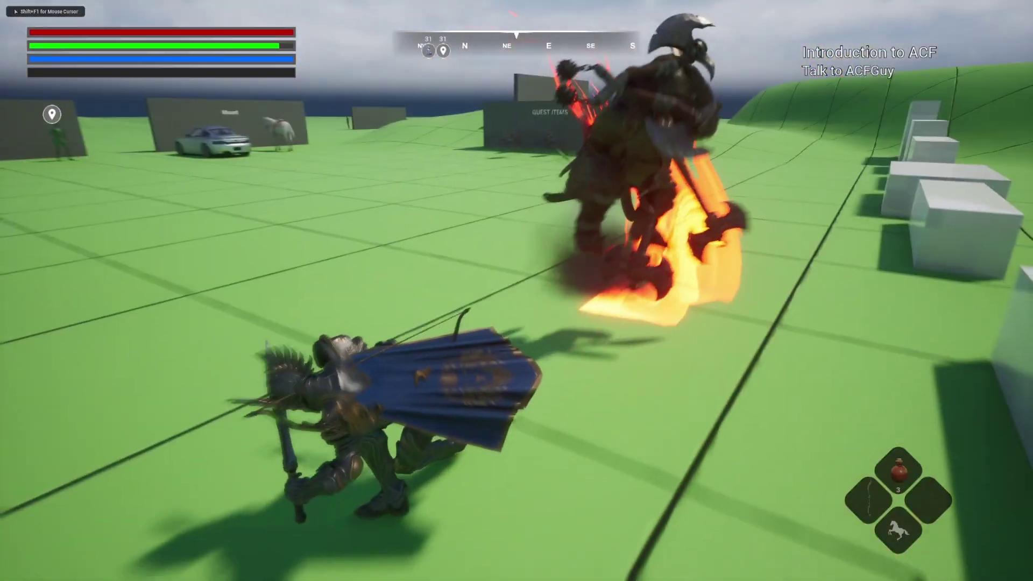
{"action": "key", "text": "Tab"}
{"action": "key", "text": "w"}
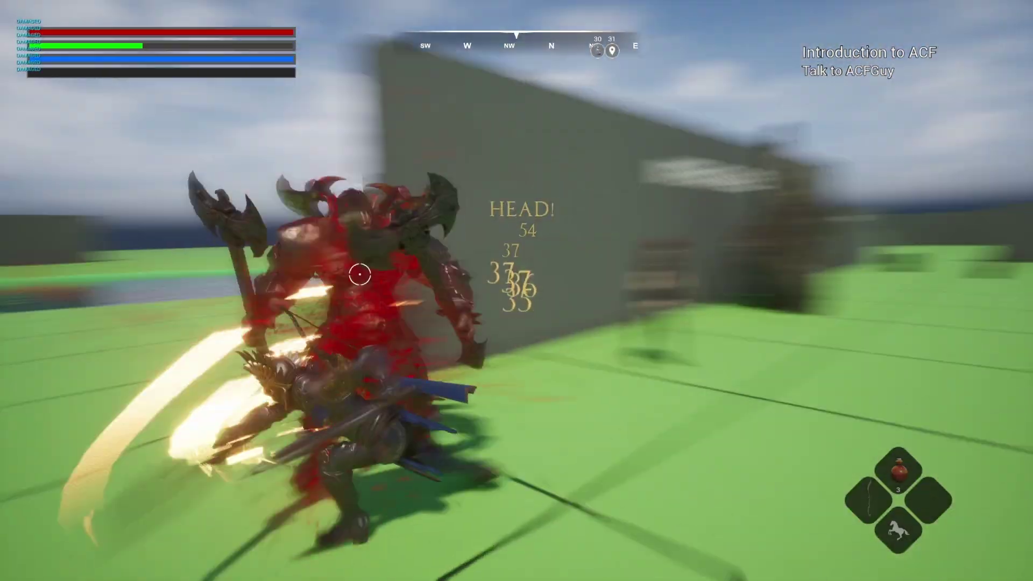
{"action": "key", "text": "Tab"}
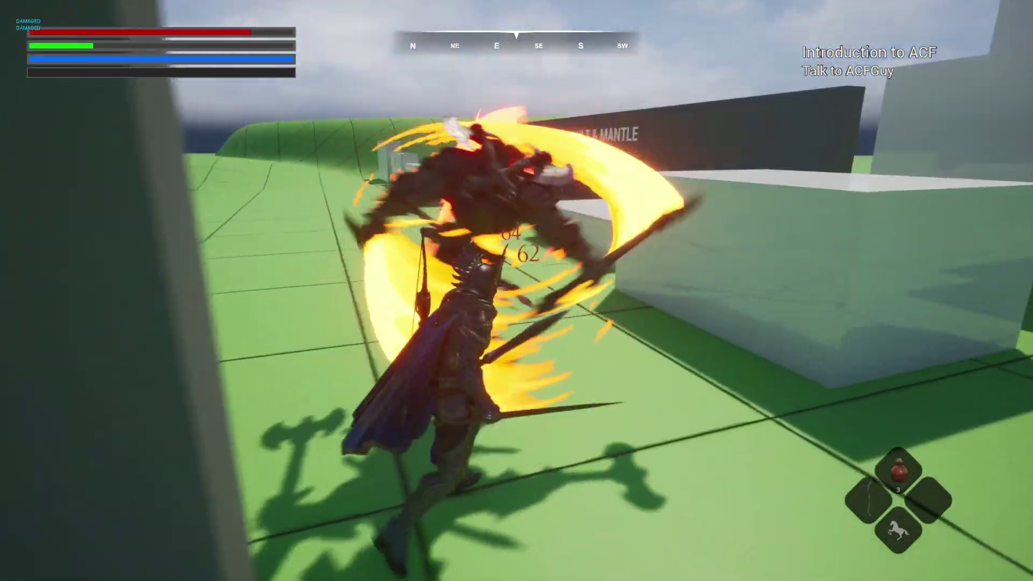
{"action": "key", "text": "w"}
{"action": "key", "text": "w"}
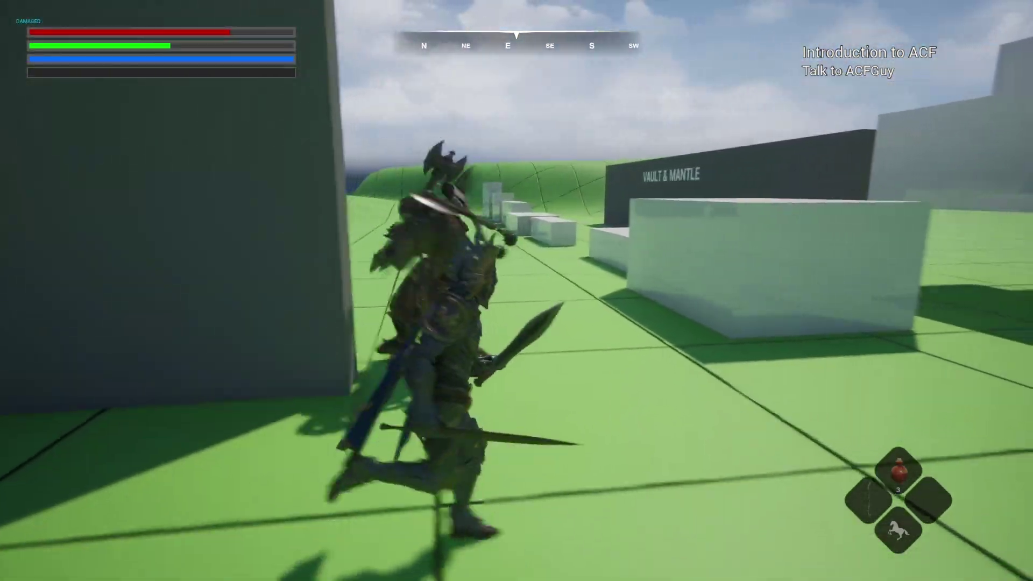
{"action": "key", "text": "w"}
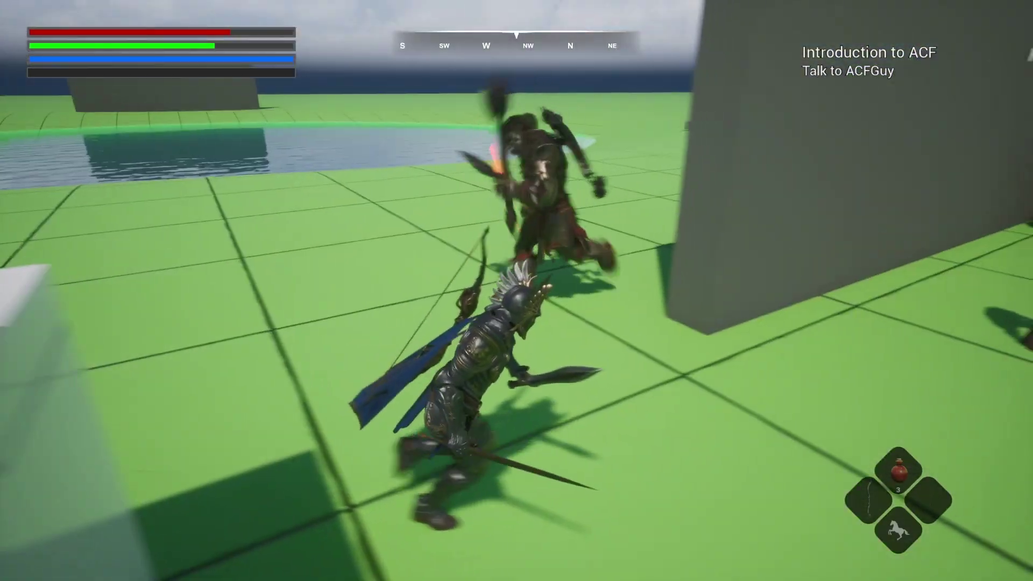
{"action": "key", "text": "F8"}
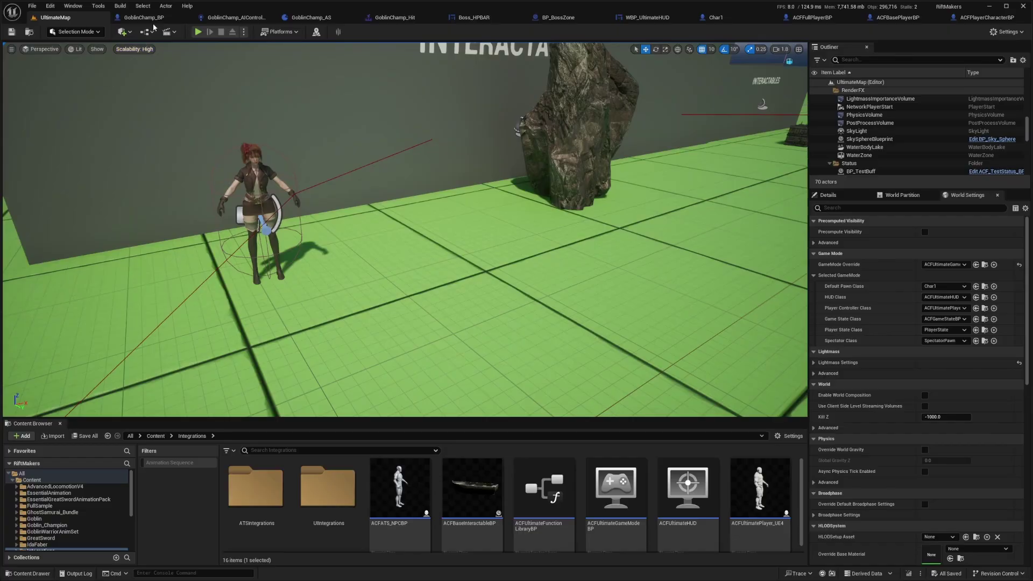
Step: Filter the GoblinChamp_BP class defaults for "ai" to find the AI Controller Class setting
{"action": "left_click", "coordinate": [148, 19]}
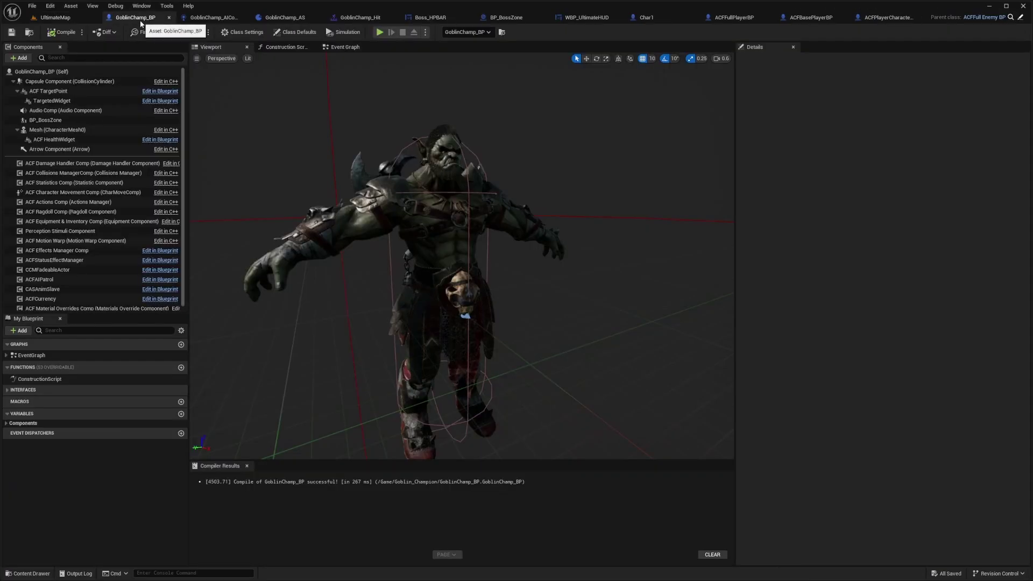
{"action": "left_click", "coordinate": [34, 72]}
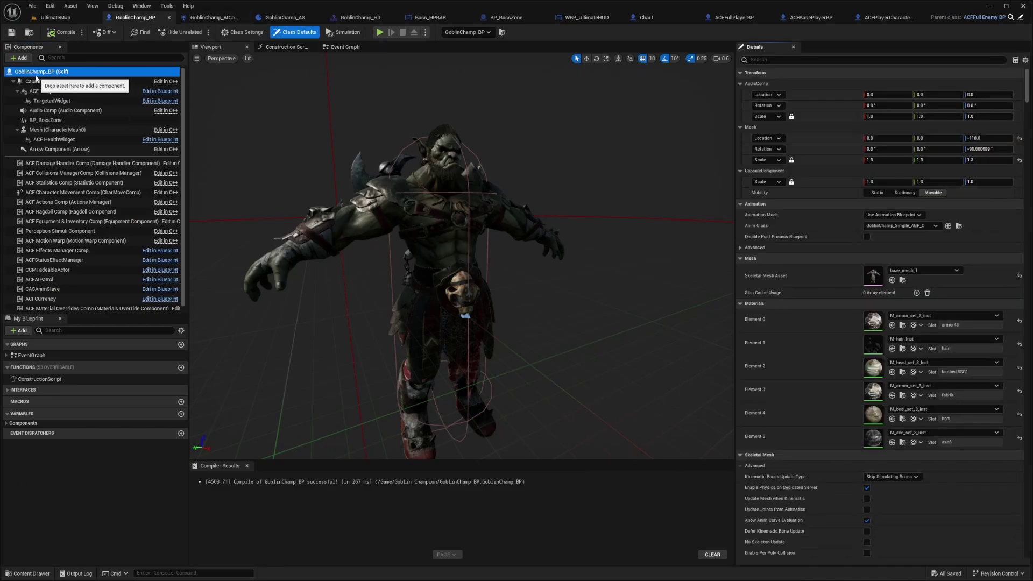
{"action": "left_click", "coordinate": [771, 60]}
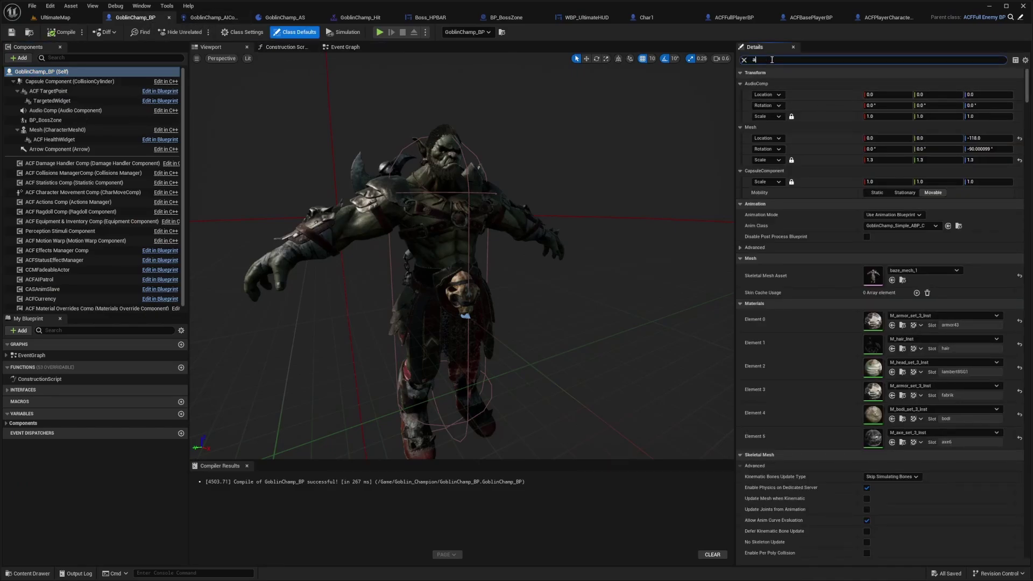
{"action": "type", "text": "ai"}
{"action": "scroll", "coordinate": [857, 381], "scroll_direction": "down", "scroll_amount": 10}
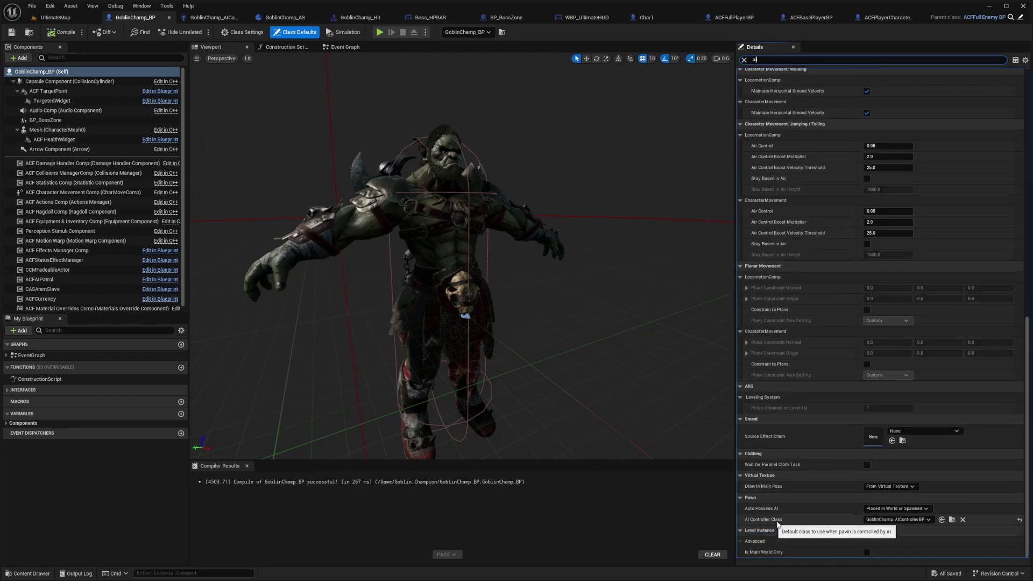
Step: Locate the assigned AI controller in the project's Characters folder and open GoblinChamp_AIControllerBP
{"action": "left_click", "coordinate": [952, 519]}
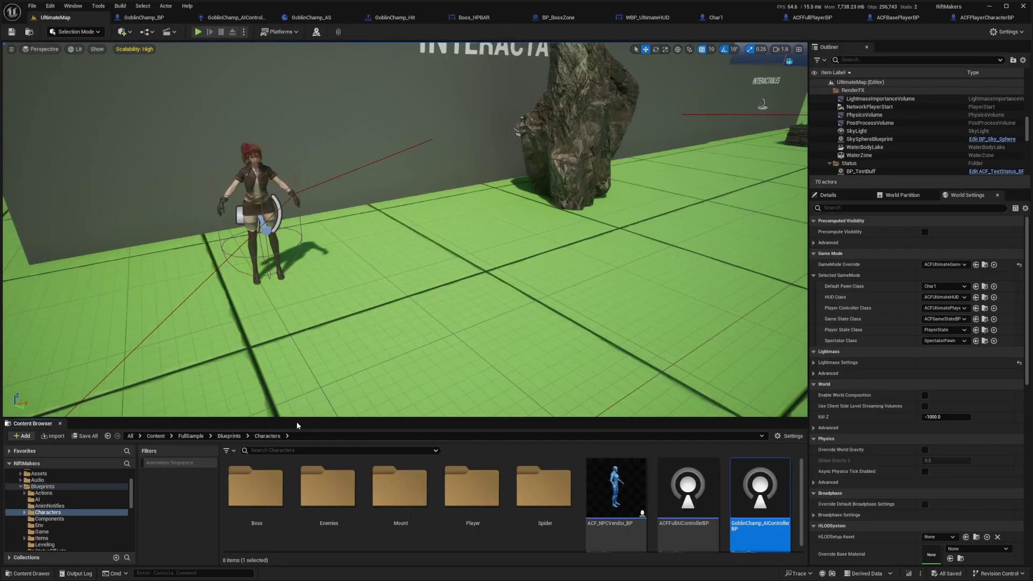
{"action": "left_click_drag", "start_coordinate": [295, 419], "coordinate": [295, 267]}
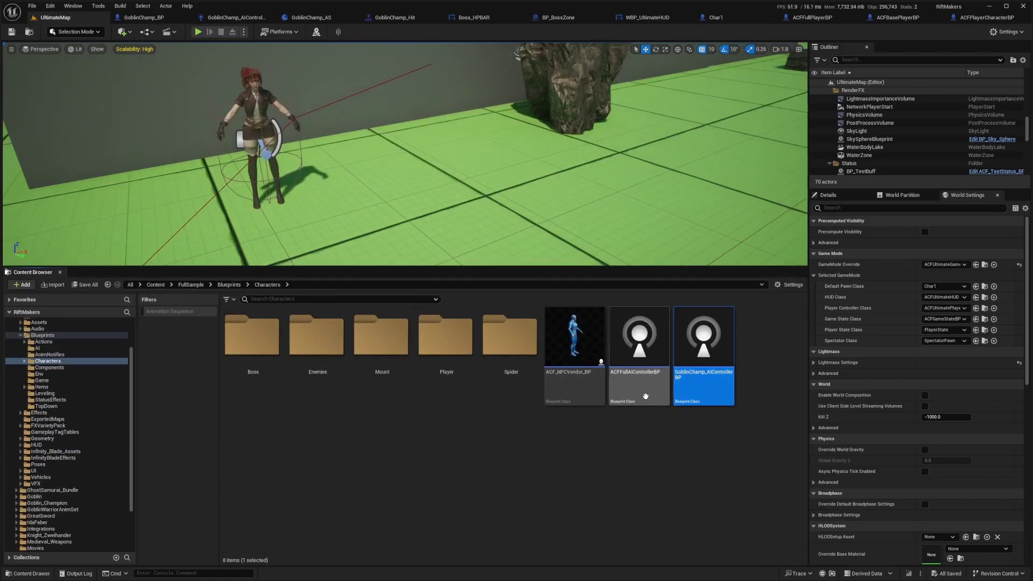
{"action": "left_click", "coordinate": [641, 391]}
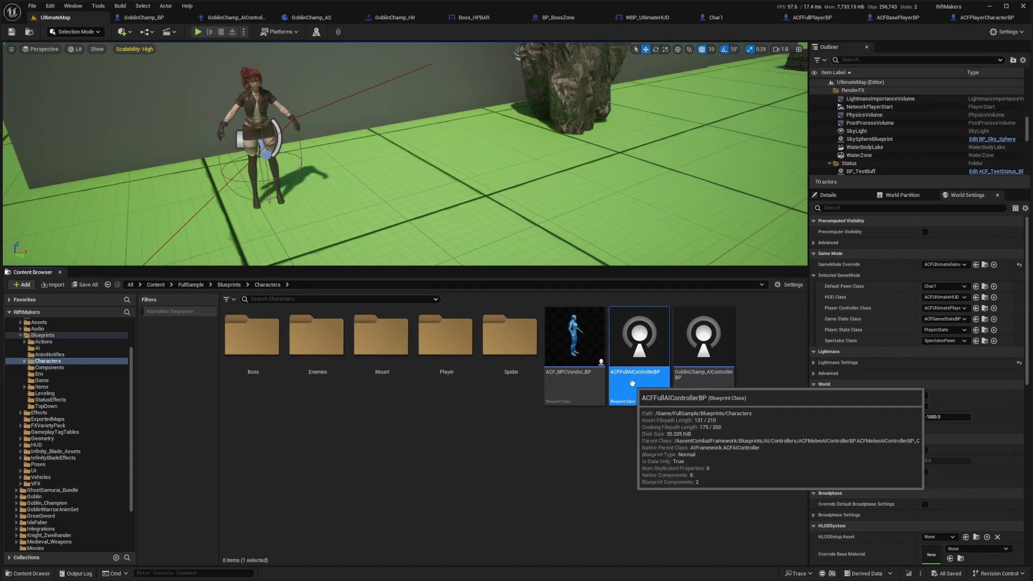
{"action": "double_click", "coordinate": [696, 356]}
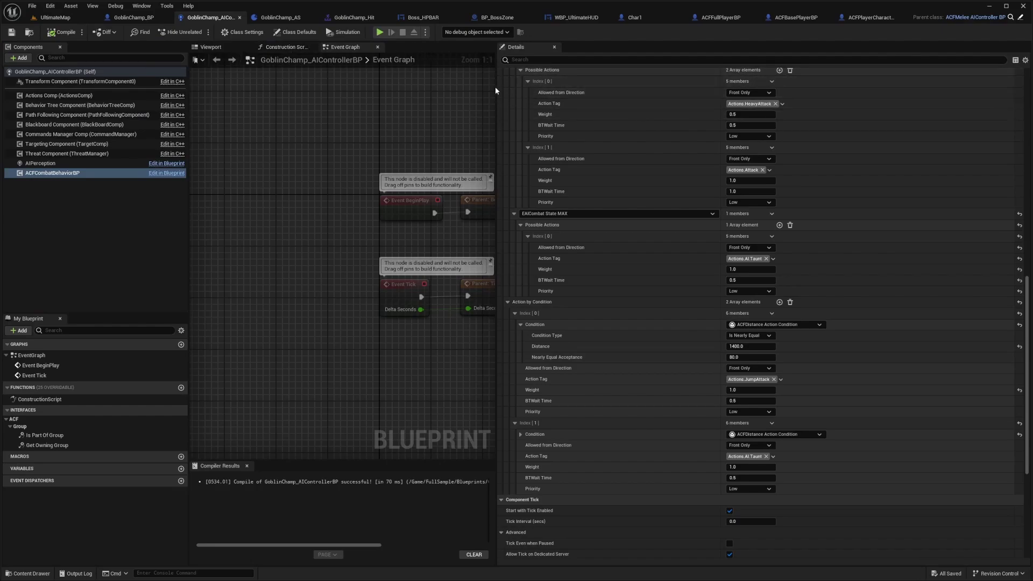
Step: Examine the ACFCombatBehaviorBP component's default combat, weapon and equip action settings, widening the details area for readability
{"action": "left_click", "coordinate": [96, 72]}
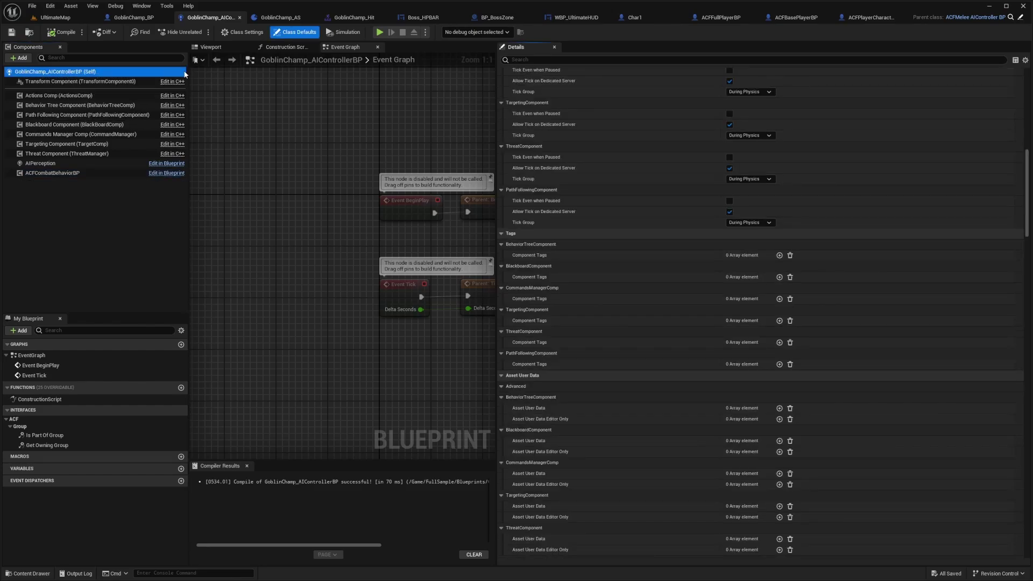
{"action": "left_click", "coordinate": [54, 173]}
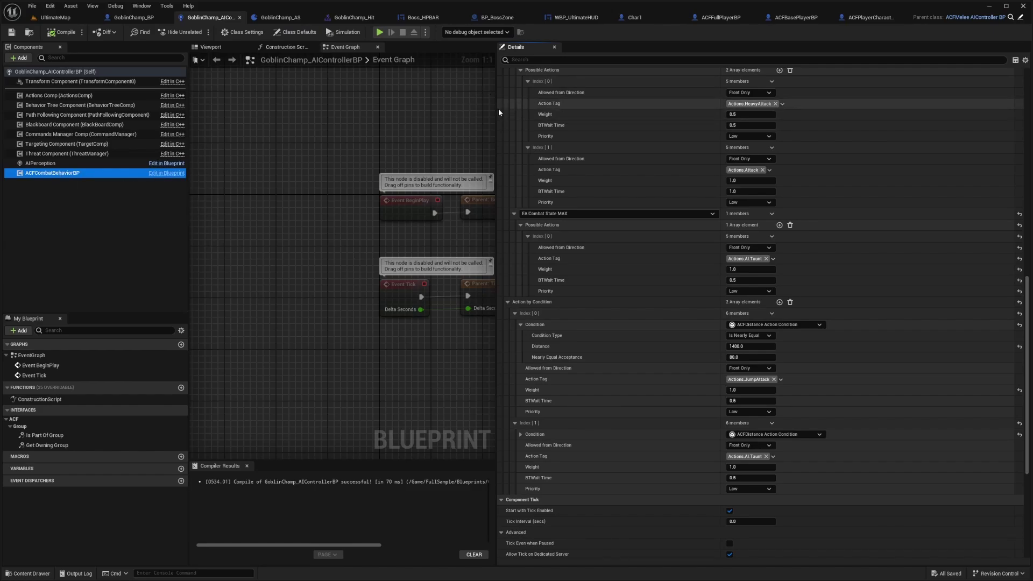
{"action": "left_click_drag", "start_coordinate": [497, 110], "coordinate": [407, 113]}
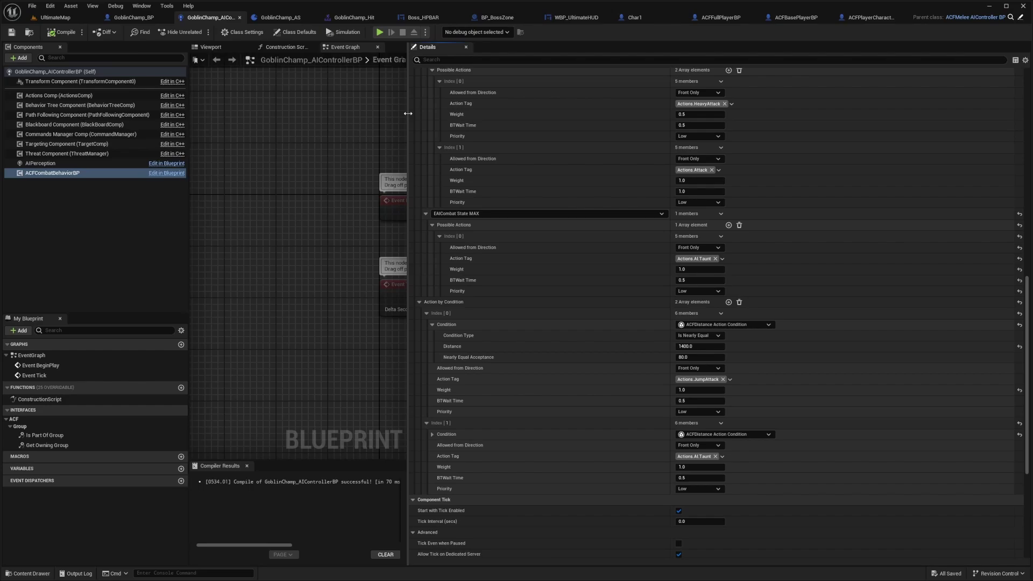
{"action": "scroll", "coordinate": [571, 203], "scroll_direction": "up", "scroll_amount": 15}
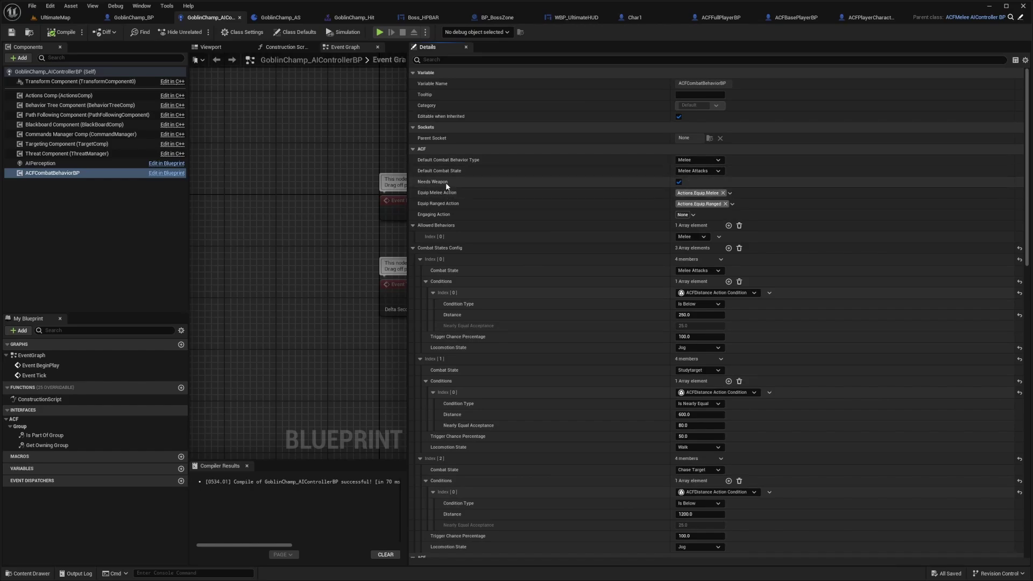
{"action": "mouse_move", "coordinate": [443, 184]}
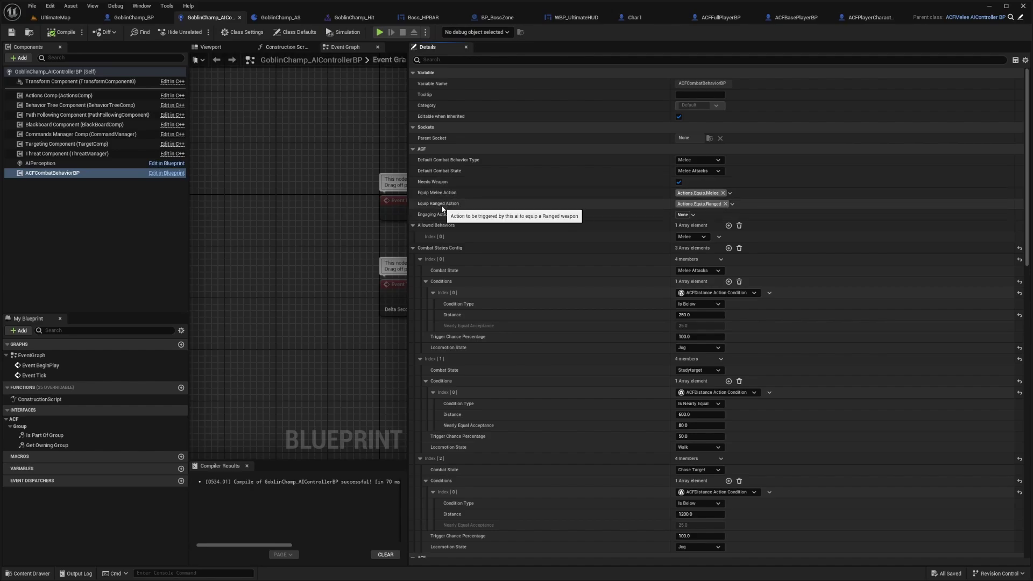
Step: Open the GoblinChamp_AS action set and expand only its Actions.Equip.Melee entry to inspect the montage and action
{"action": "left_click", "coordinate": [291, 17]}
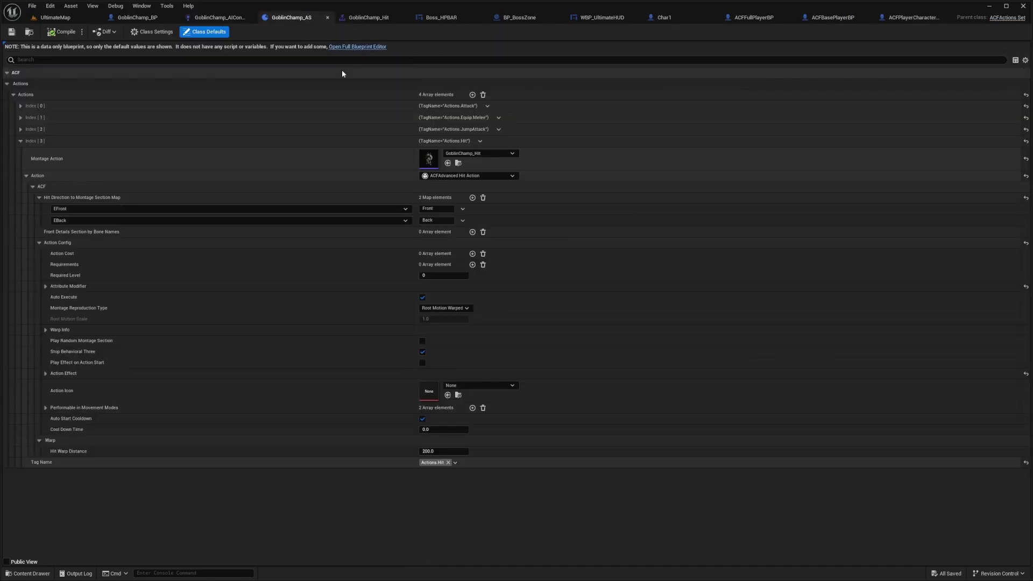
{"action": "left_click", "coordinate": [23, 141]}
{"action": "left_click", "coordinate": [24, 117]}
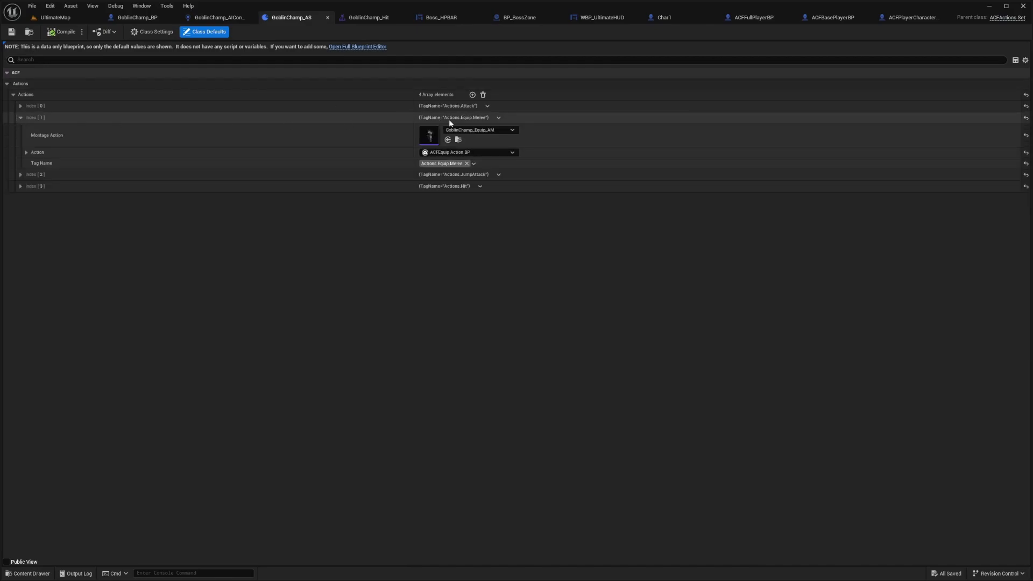
Step: Check the Engaging Action setting in the goblin's AI controller and compare it with the GoblinChamp_AS actions
{"action": "left_click", "coordinate": [214, 19]}
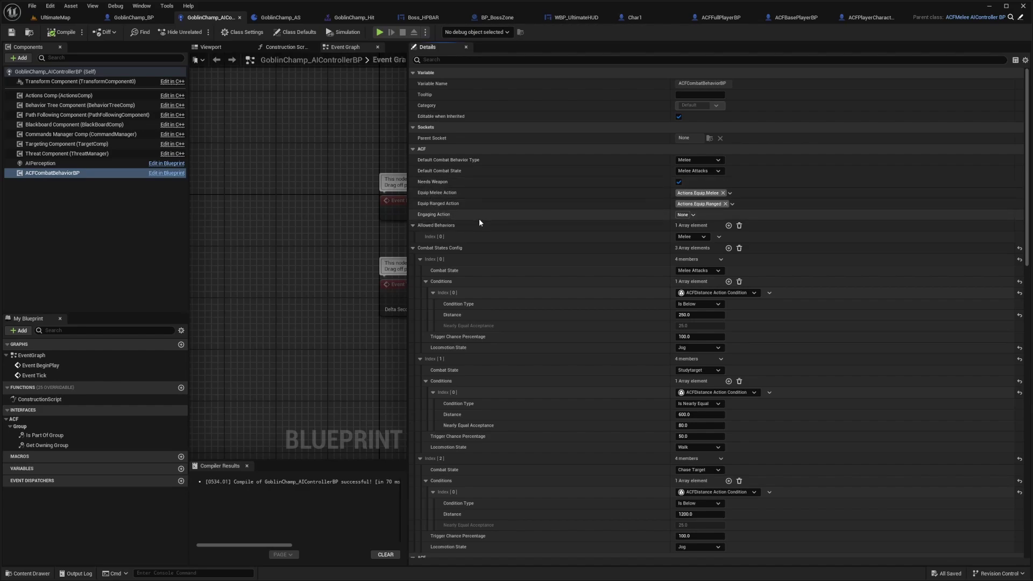
{"action": "mouse_move", "coordinate": [442, 217]}
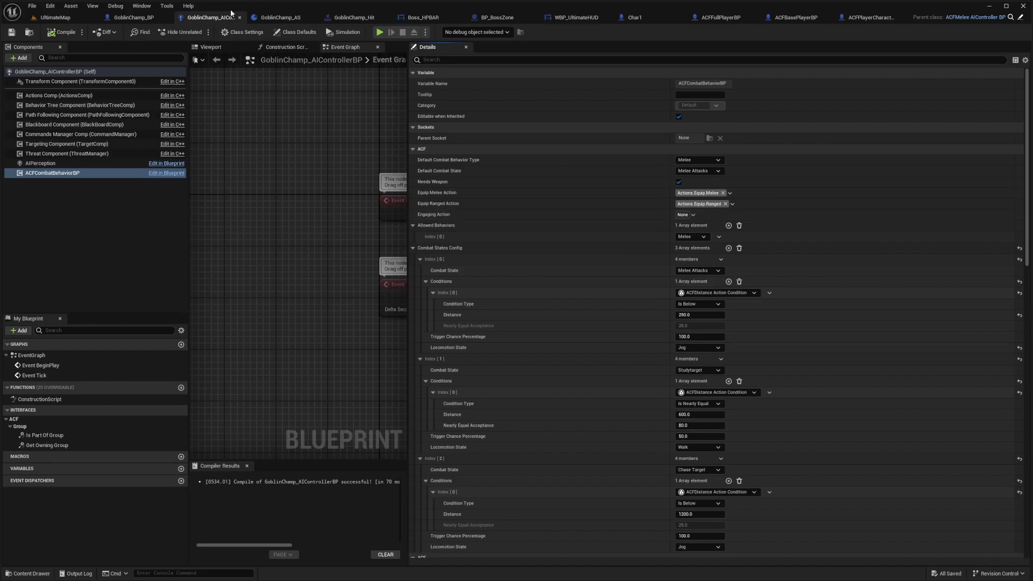
{"action": "left_click", "coordinate": [279, 18]}
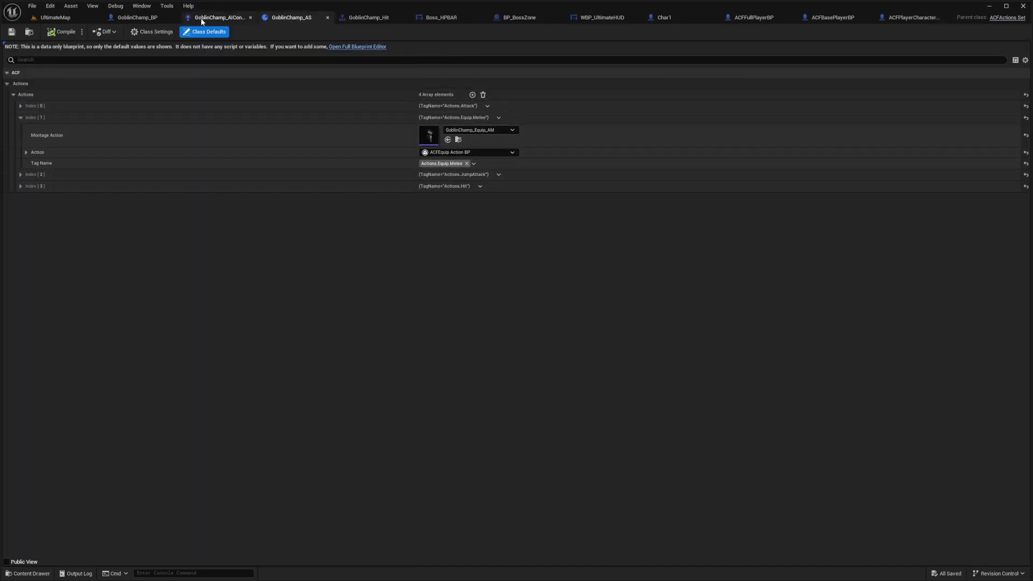
Step: In the AI controller's combat behavior, keep Melee as the allowed behavior and view the Combat States Config
{"action": "left_click", "coordinate": [218, 17]}
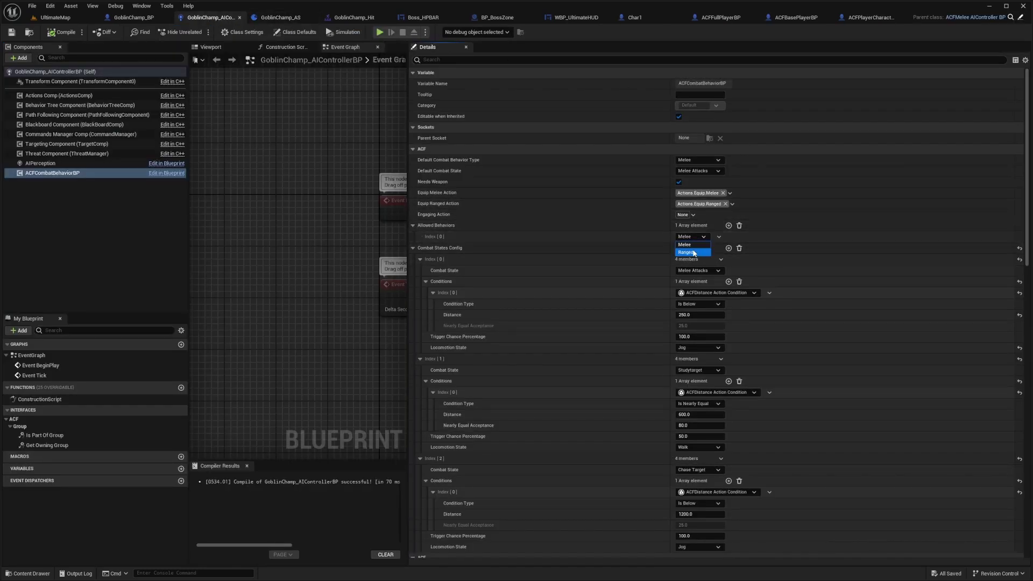
{"action": "left_click", "coordinate": [685, 245]}
{"action": "scroll", "coordinate": [459, 256], "scroll_direction": "down", "scroll_amount": 1}
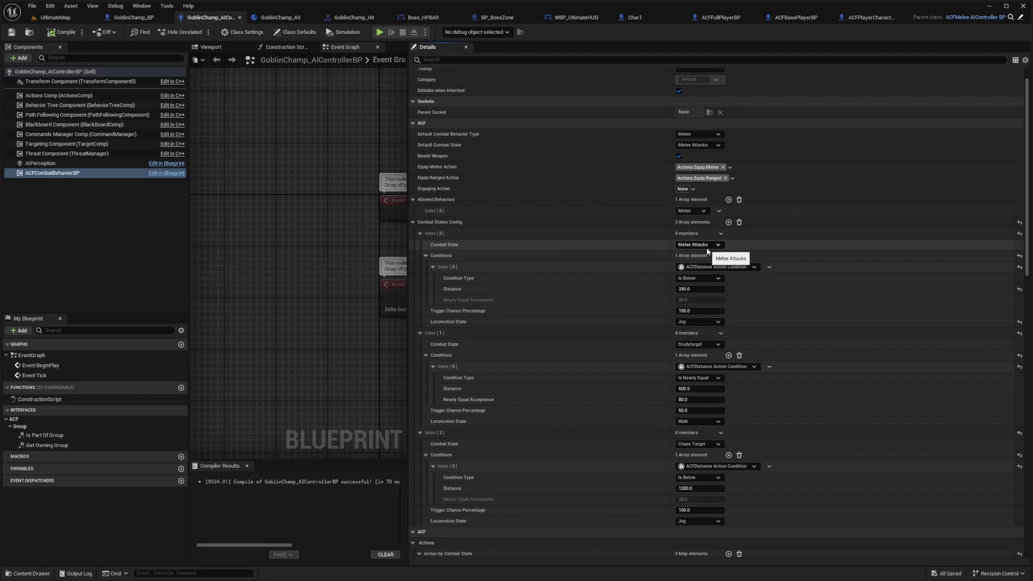
Step: Set the Melee Attacks distance condition to 50 and play-test how the goblin approaches and attacks
{"action": "left_click", "coordinate": [694, 290]}
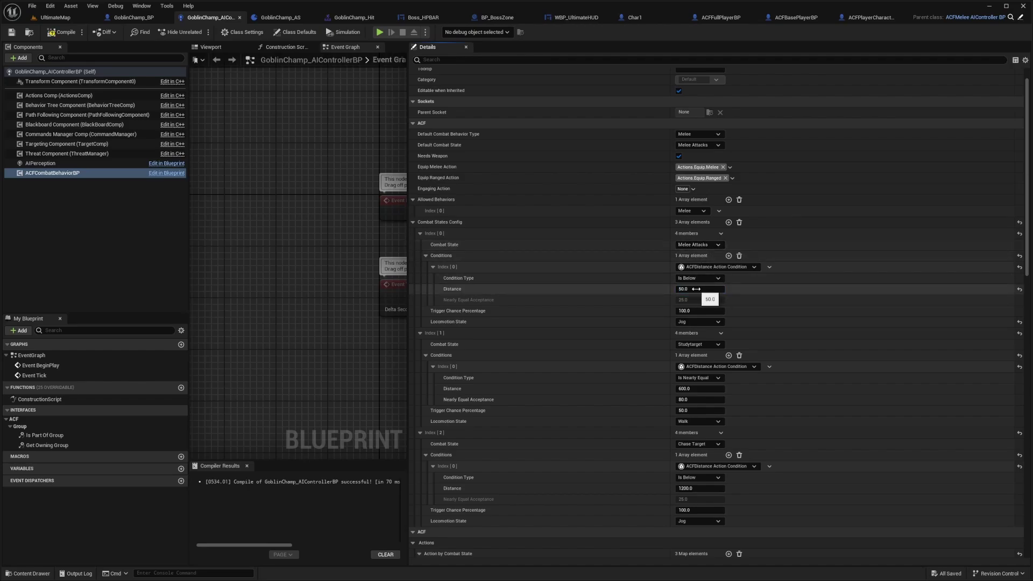
{"action": "key", "text": "alt+p"}
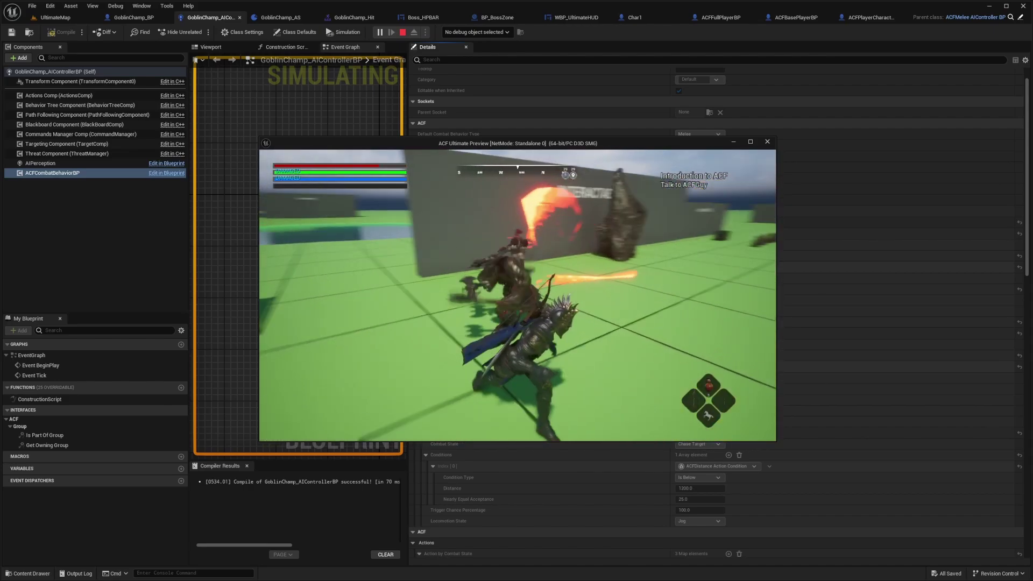
{"action": "key", "text": "Escape"}
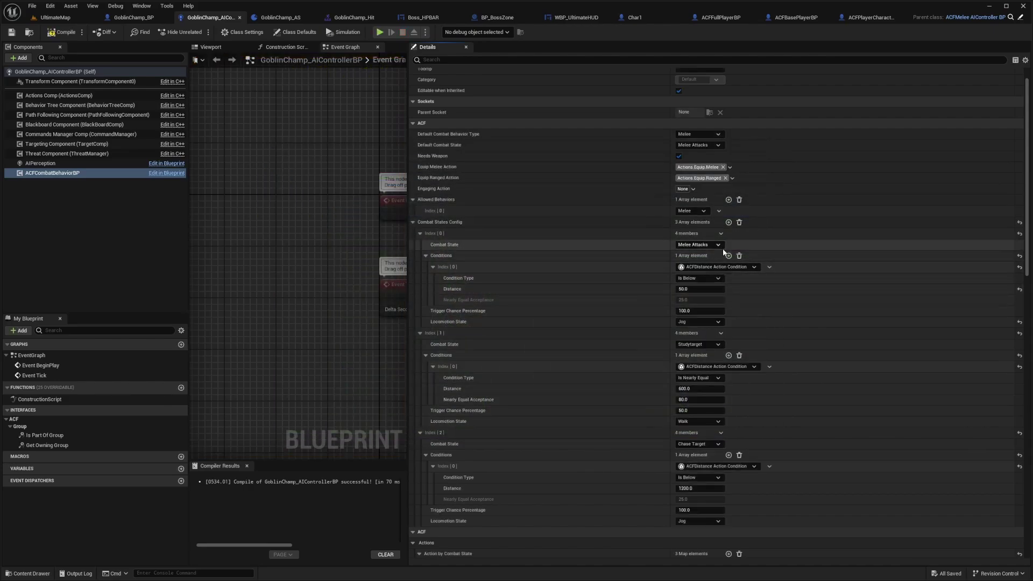
Step: Set the Melee Attacks distance condition to 400 and play-test the goblin's attack range
{"action": "left_click", "coordinate": [700, 289]}
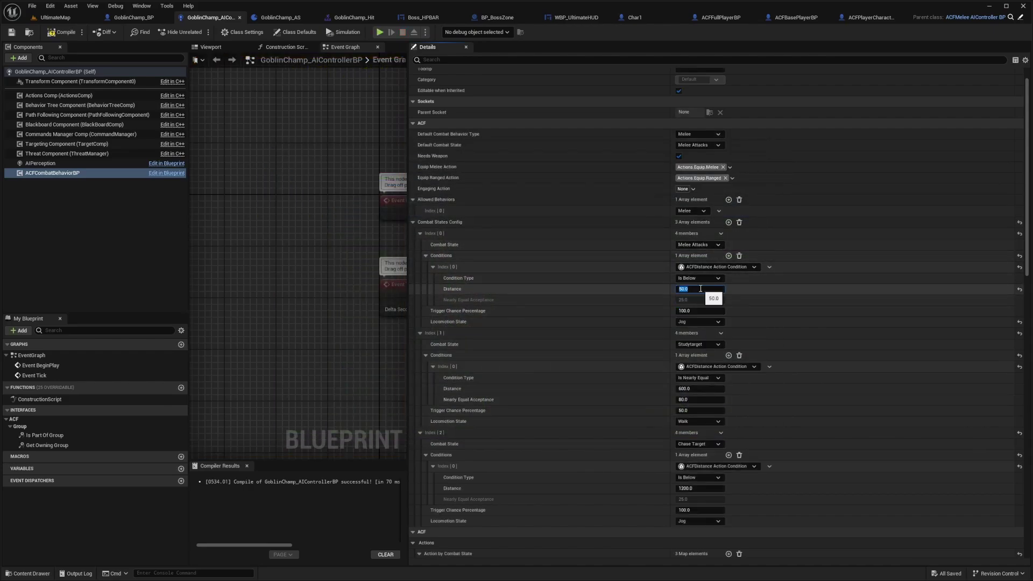
{"action": "key", "text": "alt+p"}
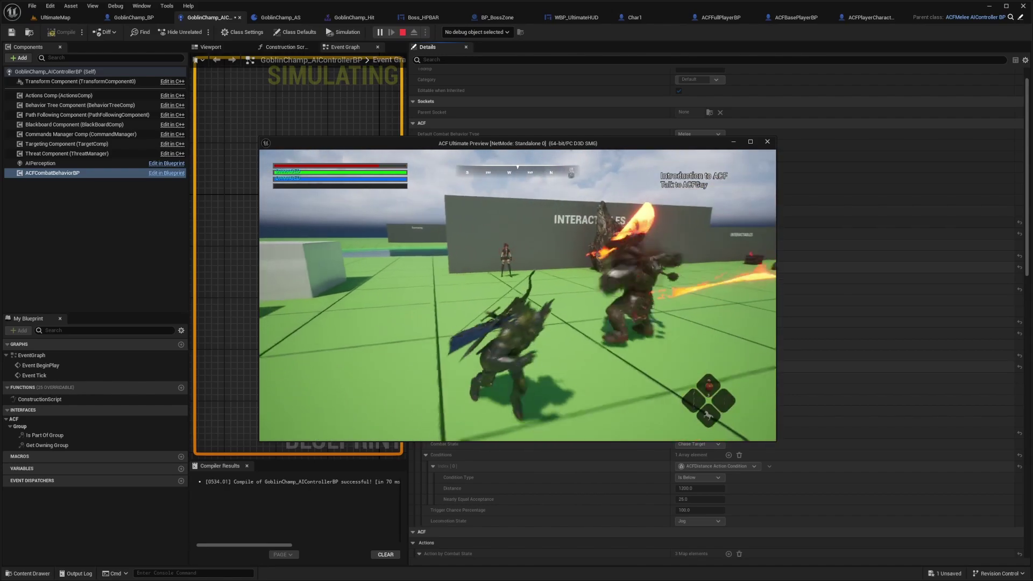
{"action": "key", "text": "Escape"}
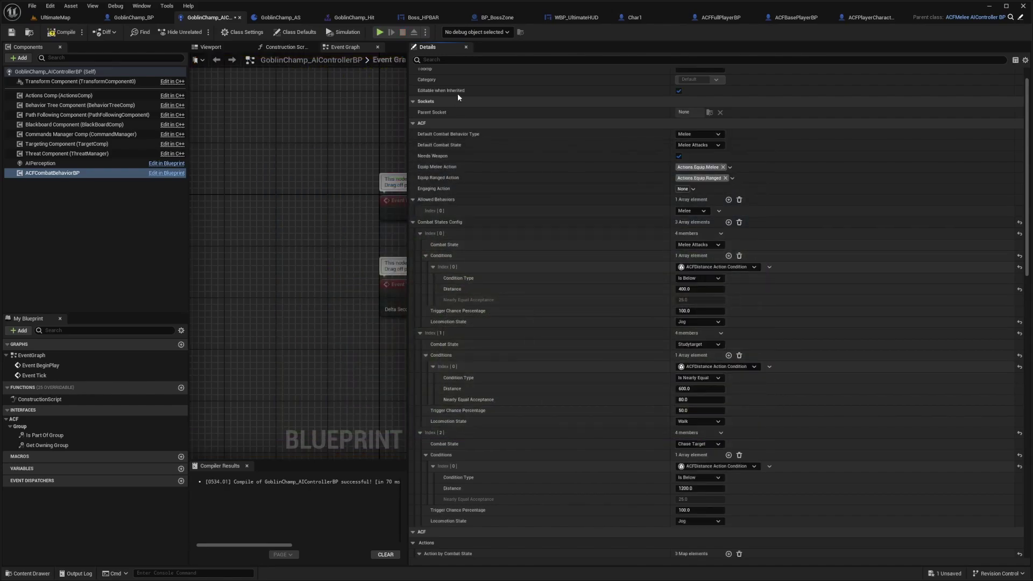
Step: In GoblinChamp_AS, expand the Actions.Attack entry's Action Config and Warp settings and disable Play Random Montage Section
{"action": "left_click", "coordinate": [284, 19]}
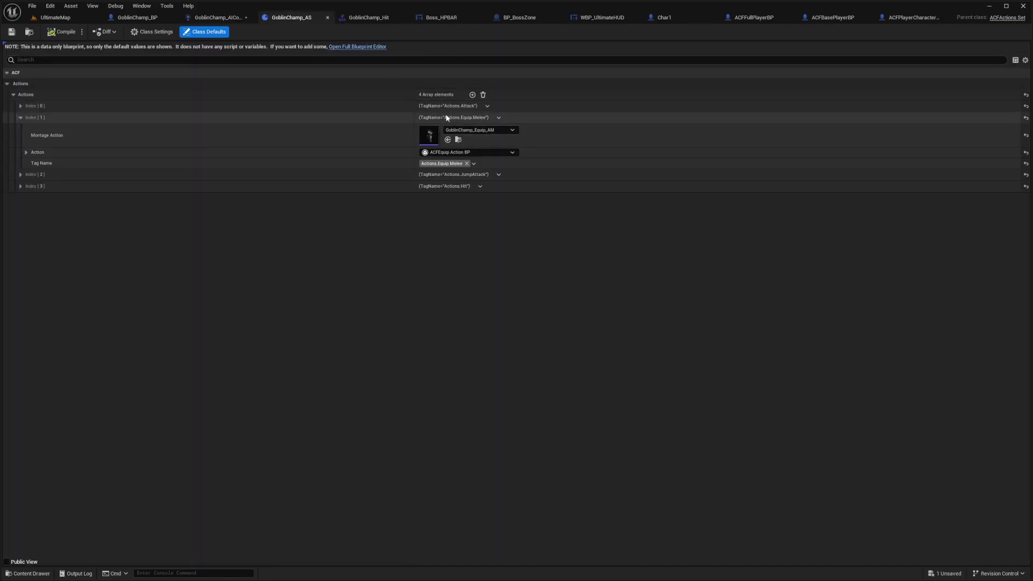
{"action": "left_click", "coordinate": [21, 105]}
{"action": "left_click", "coordinate": [26, 141]}
{"action": "left_click", "coordinate": [21, 218]}
{"action": "left_click", "coordinate": [39, 184]}
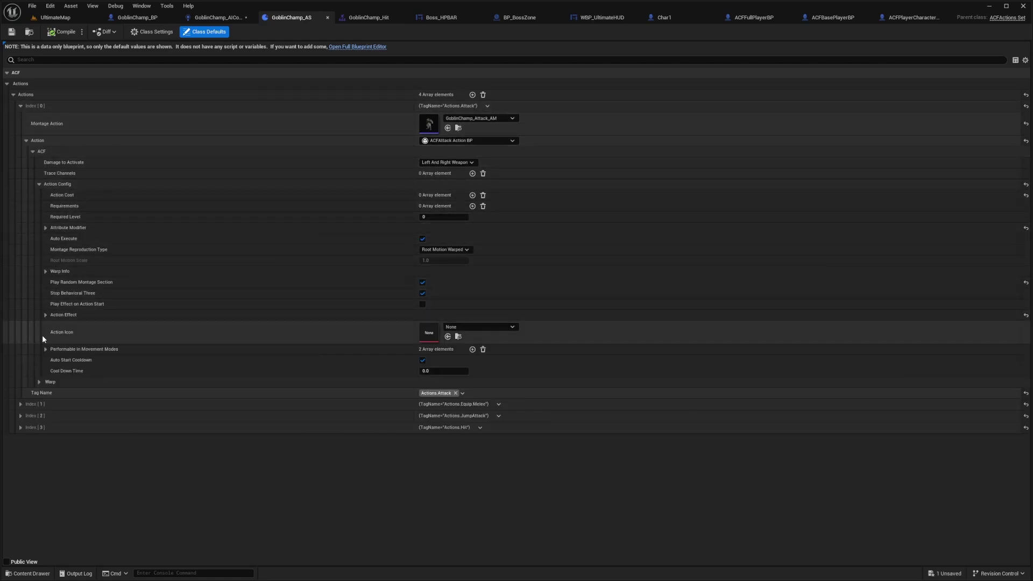
{"action": "left_click", "coordinate": [39, 381]}
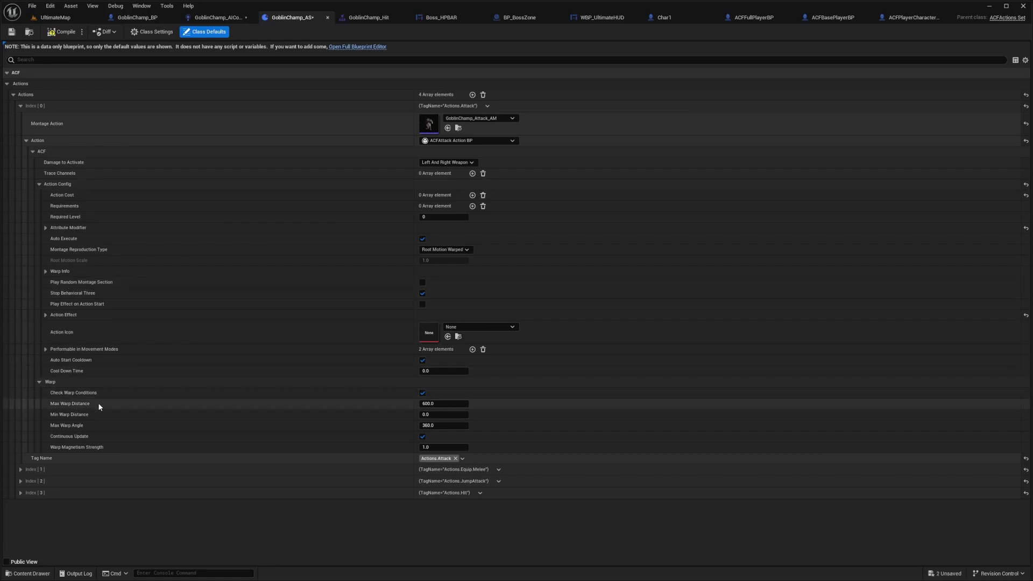
Step: Set the attack action's Max Warp Distance to 1000, and compile and save the action set
{"action": "left_click", "coordinate": [455, 403]}
{"action": "key", "text": "Return"}
{"action": "left_click", "coordinate": [64, 32]}
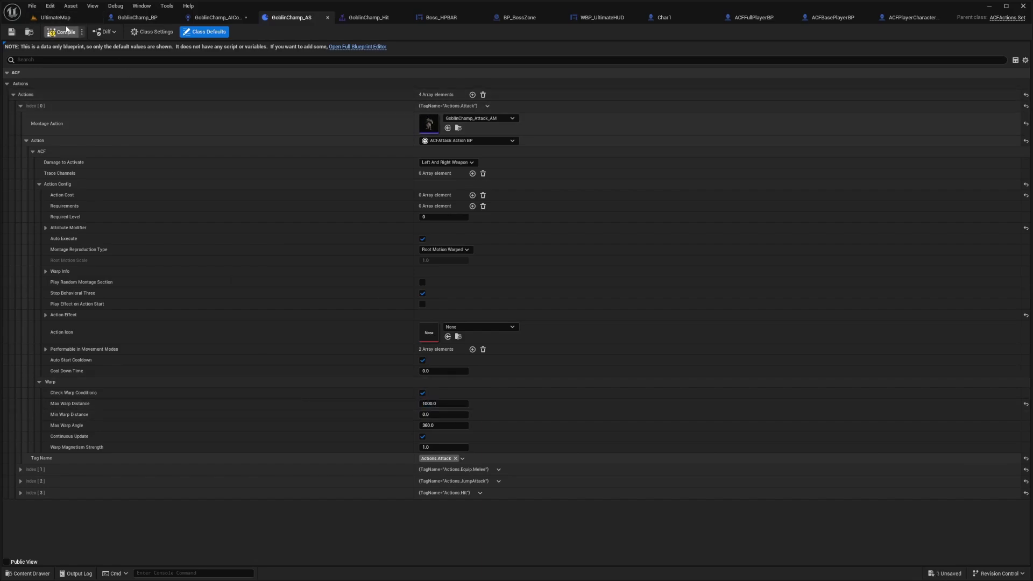
Step: Play-test UltimateMap in full screen, moving the player around to check how the goblin's attacks warp
{"action": "left_click", "coordinate": [59, 17]}
{"action": "key", "text": "F11"}
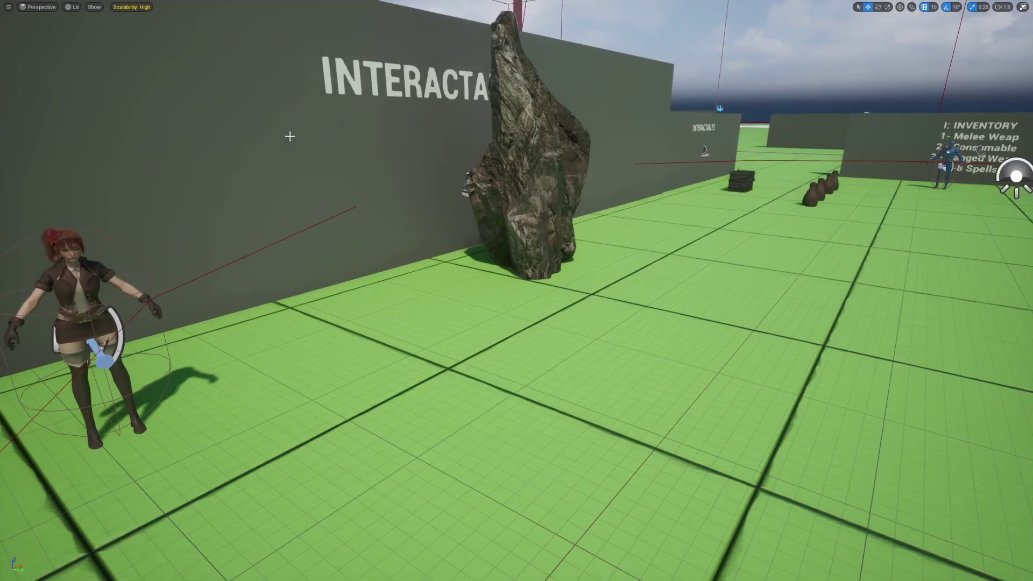
{"action": "key", "text": "alt+p"}
{"action": "key", "text": "w"}
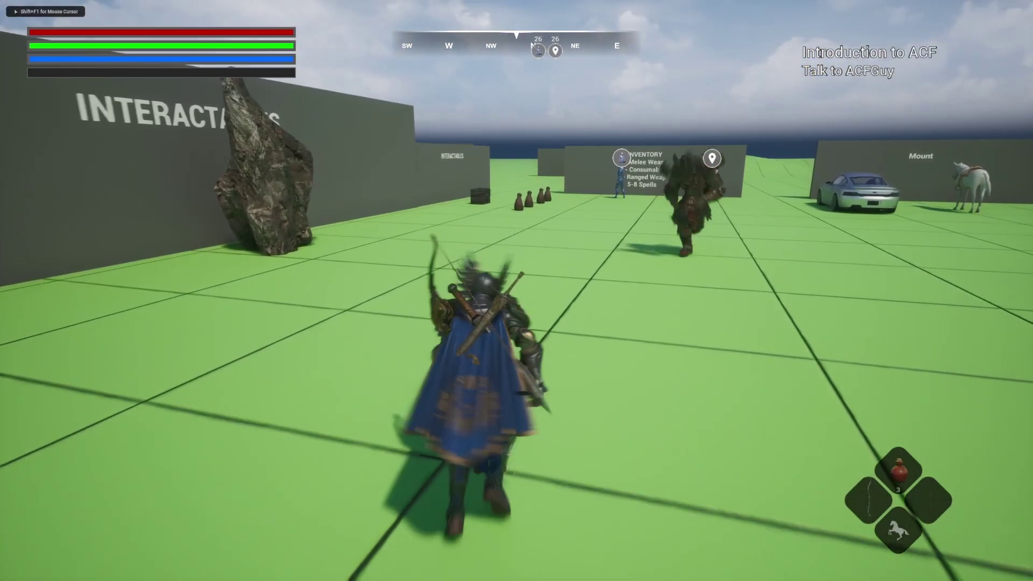
{"action": "key", "text": "a"}
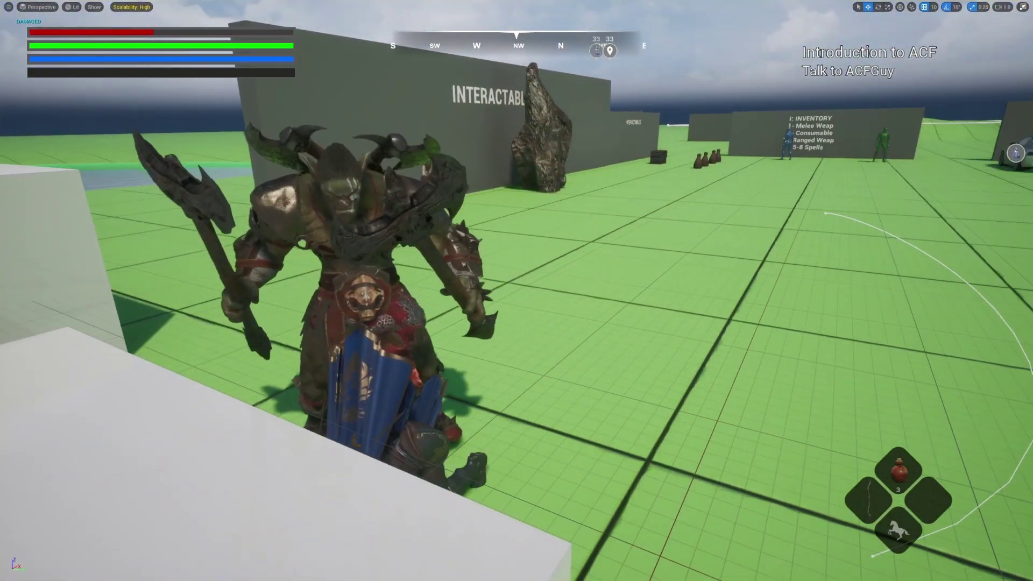
{"action": "key", "text": "Escape"}
{"action": "key", "text": "F11"}
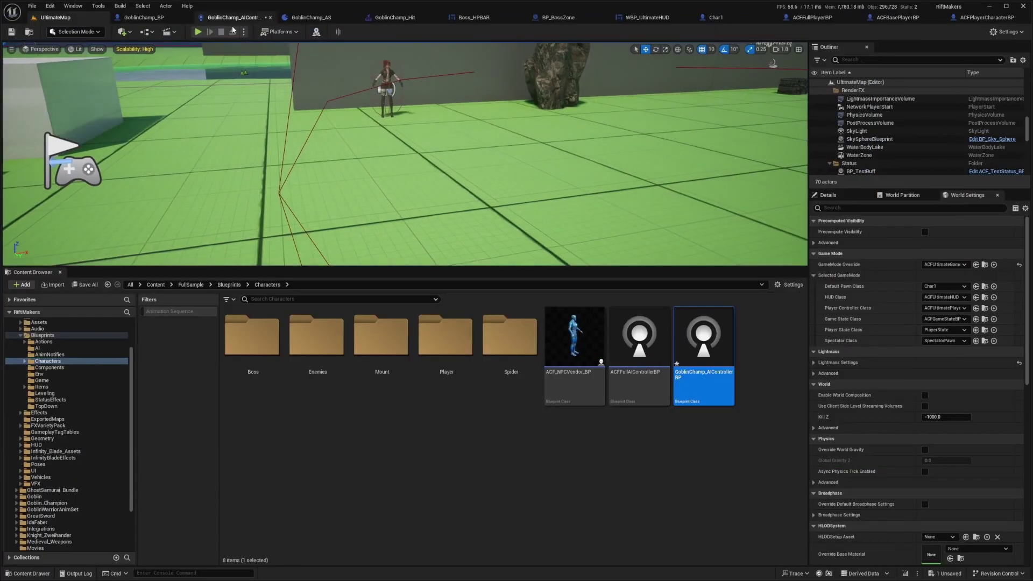
Step: Compile and save the AI controller, and set the GoblinChamp_AS attack's Warp End Time to 1.5 and Warp Rotation Time to 1.0
{"action": "left_click", "coordinate": [239, 18]}
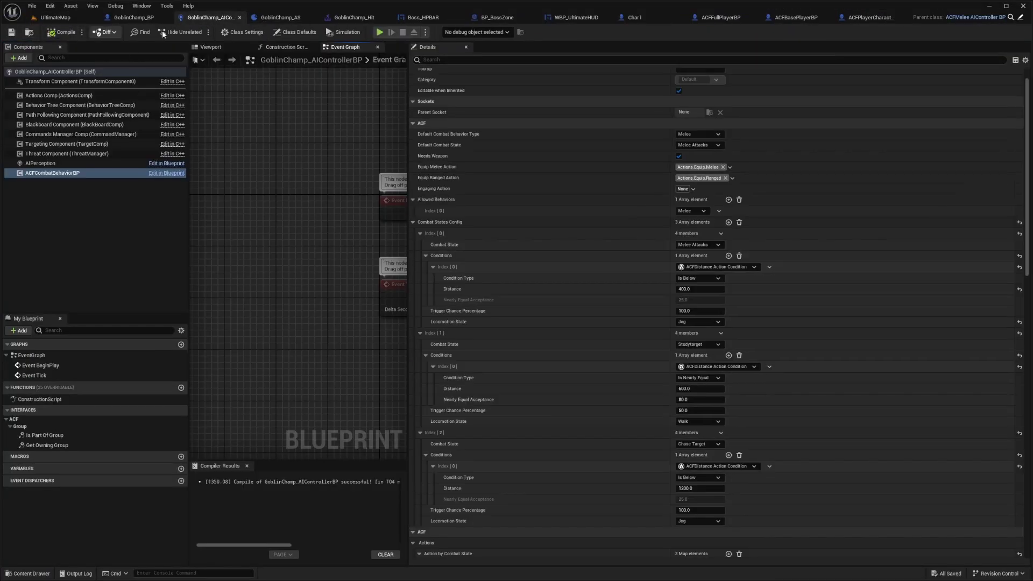
{"action": "left_click", "coordinate": [280, 18]}
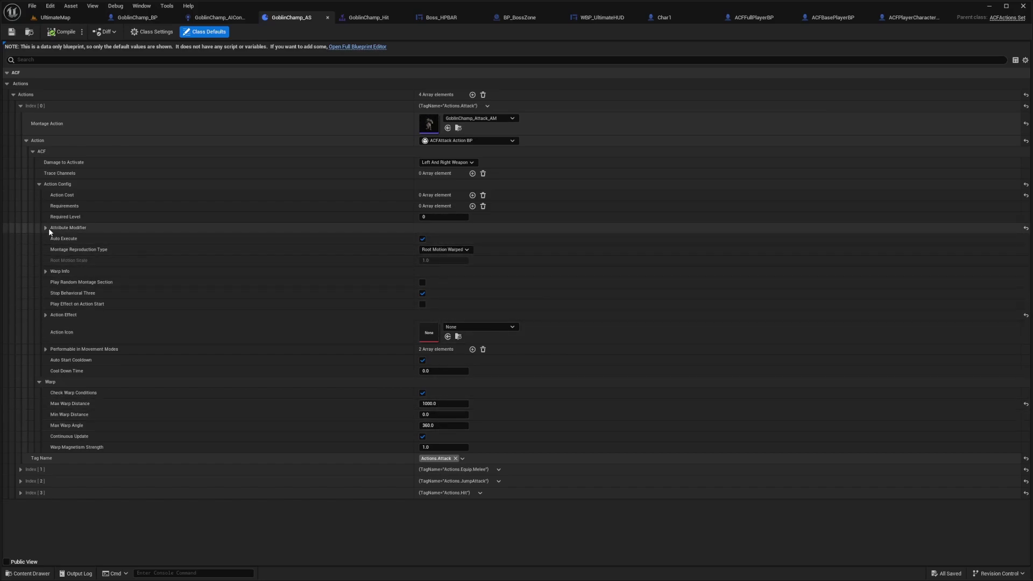
{"action": "left_click", "coordinate": [46, 271]}
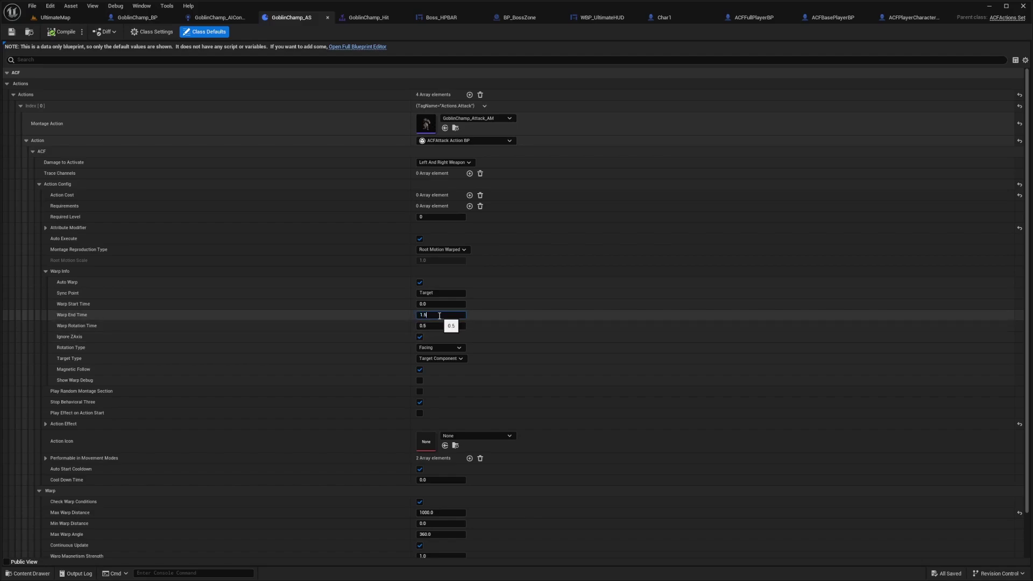
{"action": "key", "text": "ctrl+s"}
{"action": "left_click", "coordinate": [434, 326]}
{"action": "type", "text": "1.0"}
{"action": "key", "text": "Return"}
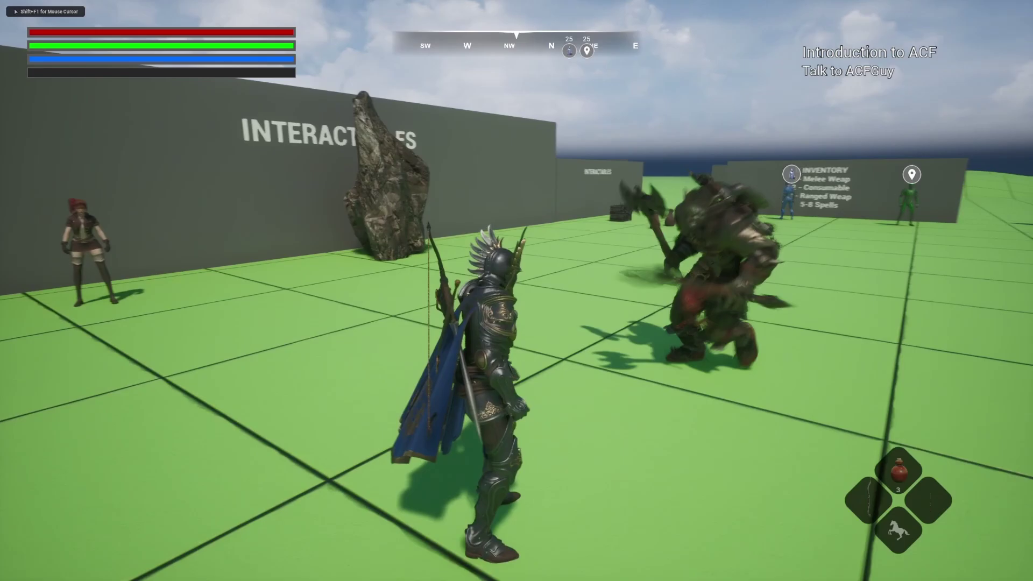
Step: Play-test the attack with the new warp timing, running around the goblin in several directions
{"action": "key", "text": "a"}
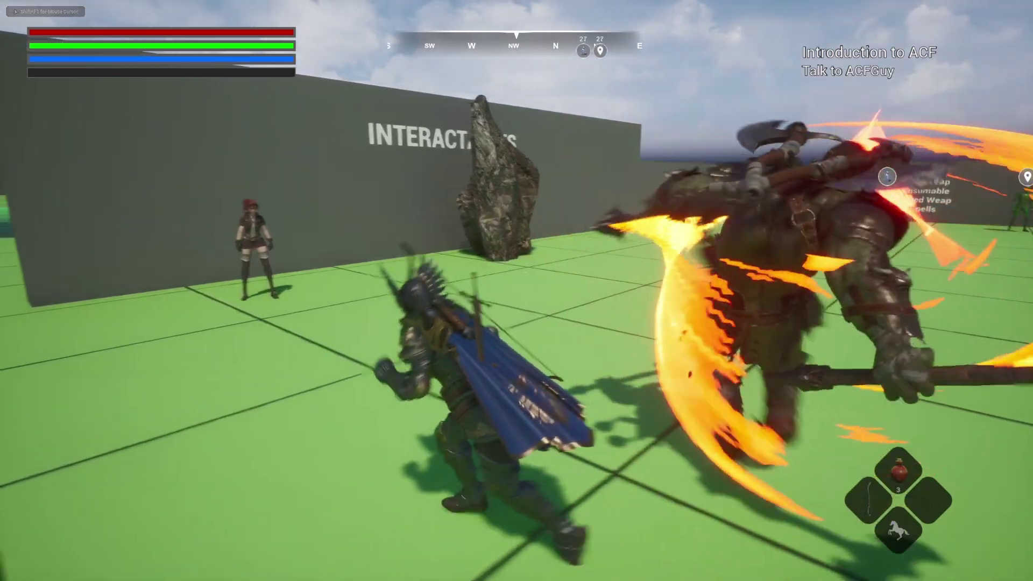
{"action": "key", "text": "s"}
{"action": "key", "text": "a"}
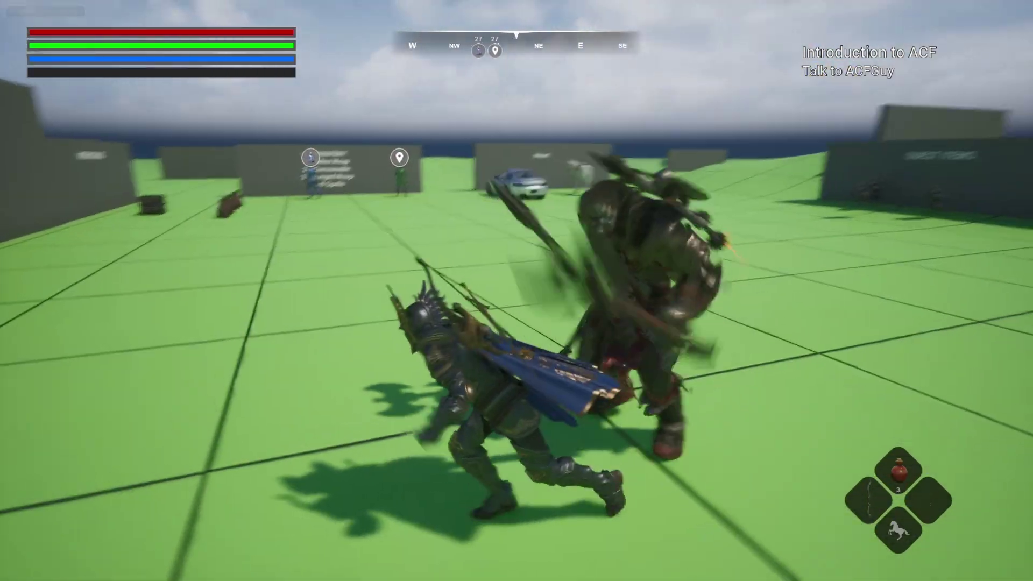
{"action": "key", "text": "w"}
{"action": "key", "text": "d"}
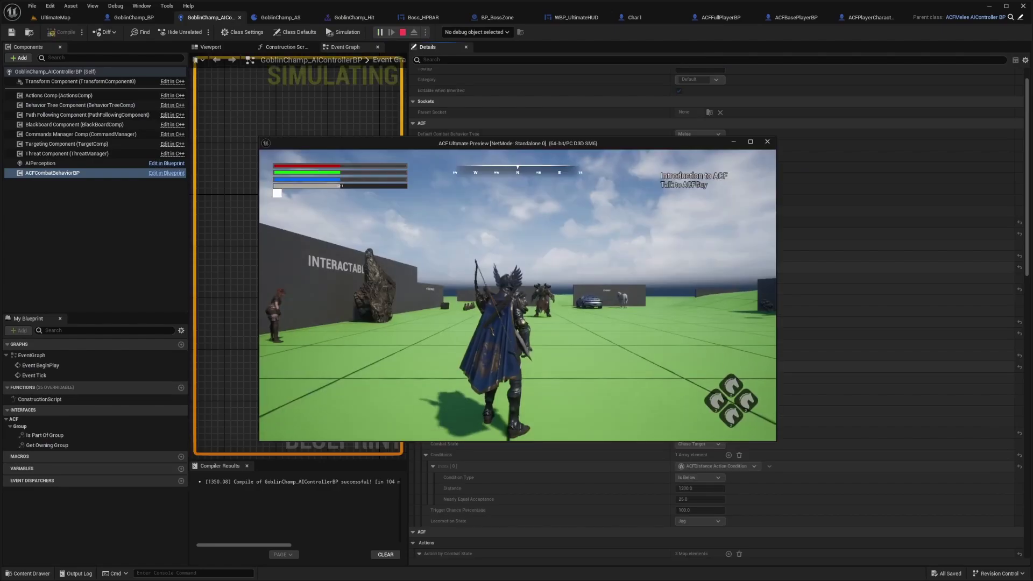
Step: Set the AI controller's Melee Attacks distance condition to 700 and start a full-screen play session in UltimateMap
{"action": "left_click", "coordinate": [59, 18]}
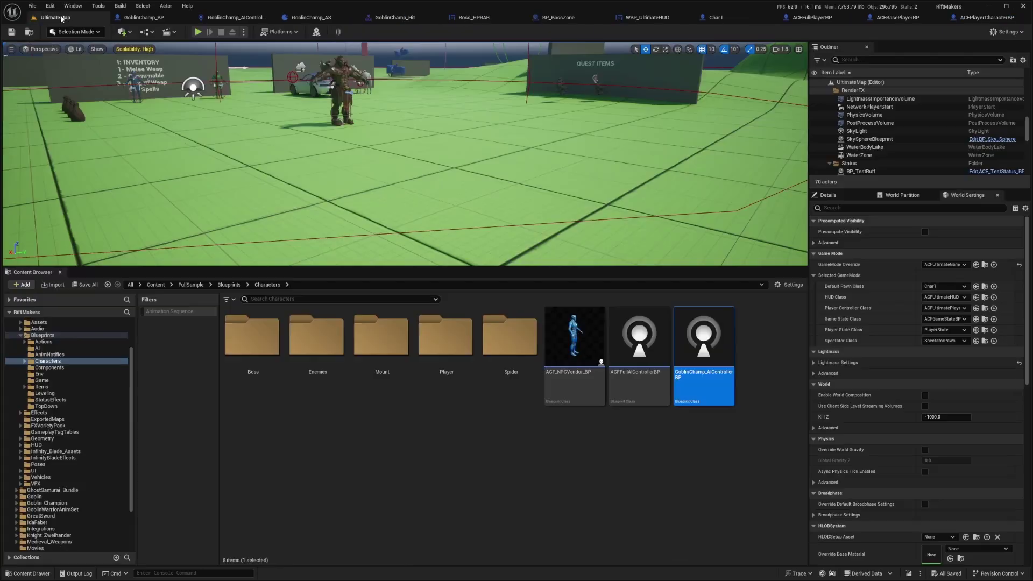
{"action": "left_click", "coordinate": [199, 19]}
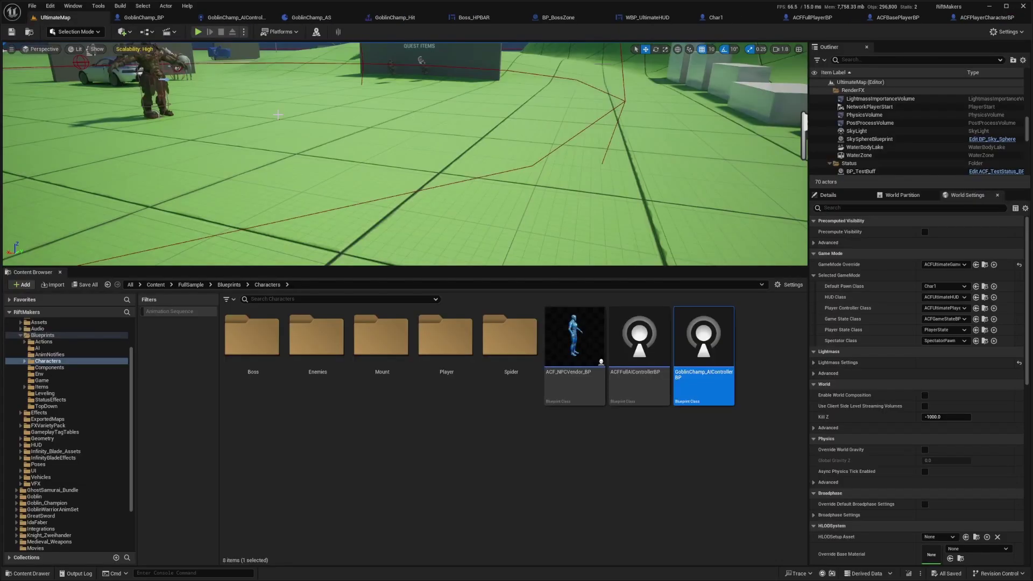
{"action": "key", "text": "F11"}
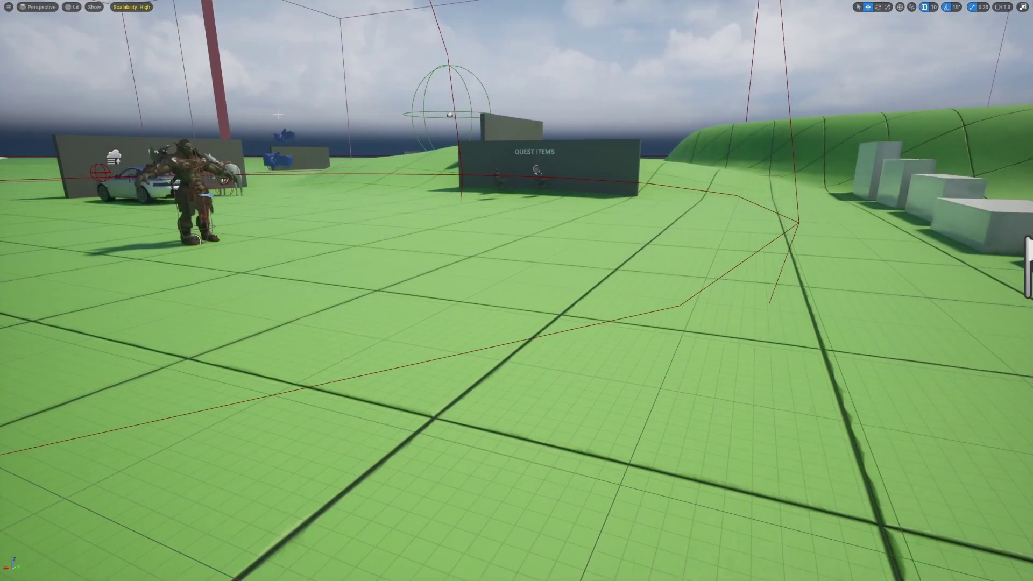
{"action": "key", "text": "alt+p"}
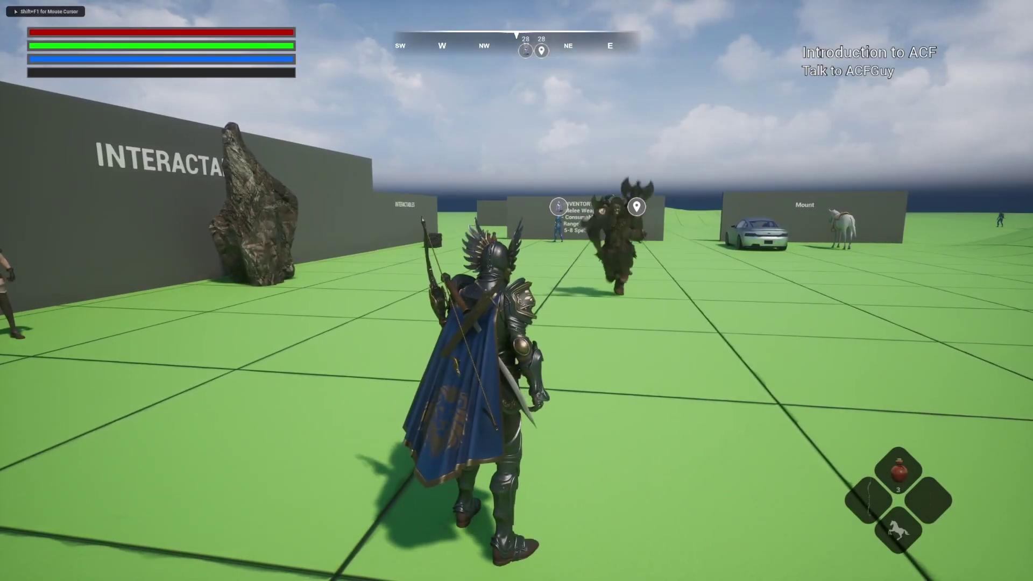
Step: Run towards and away from the goblin to observe its attacks from different distances, and end the play session
{"action": "key", "text": "w"}
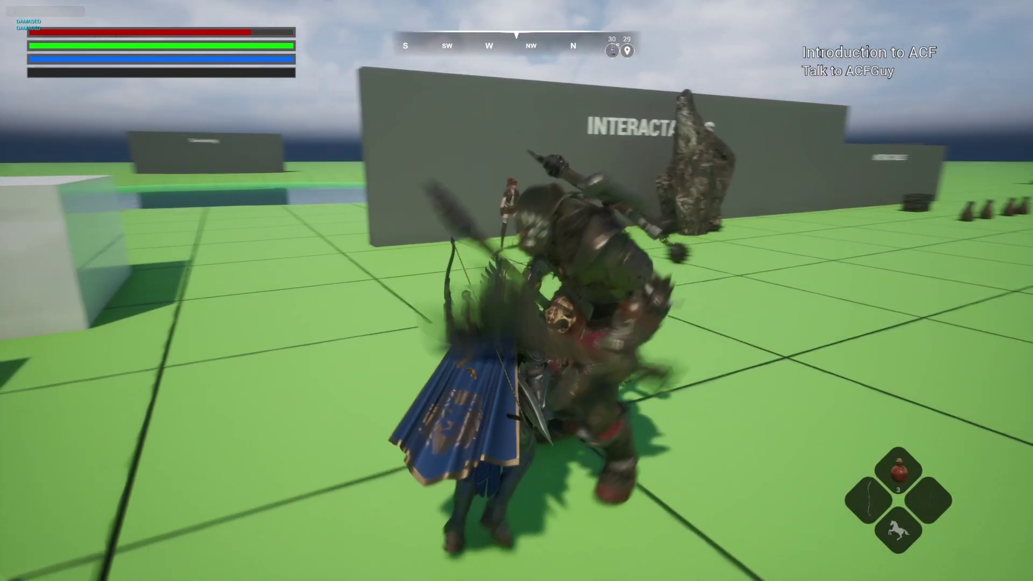
{"action": "key", "text": "s"}
{"action": "key", "text": "w"}
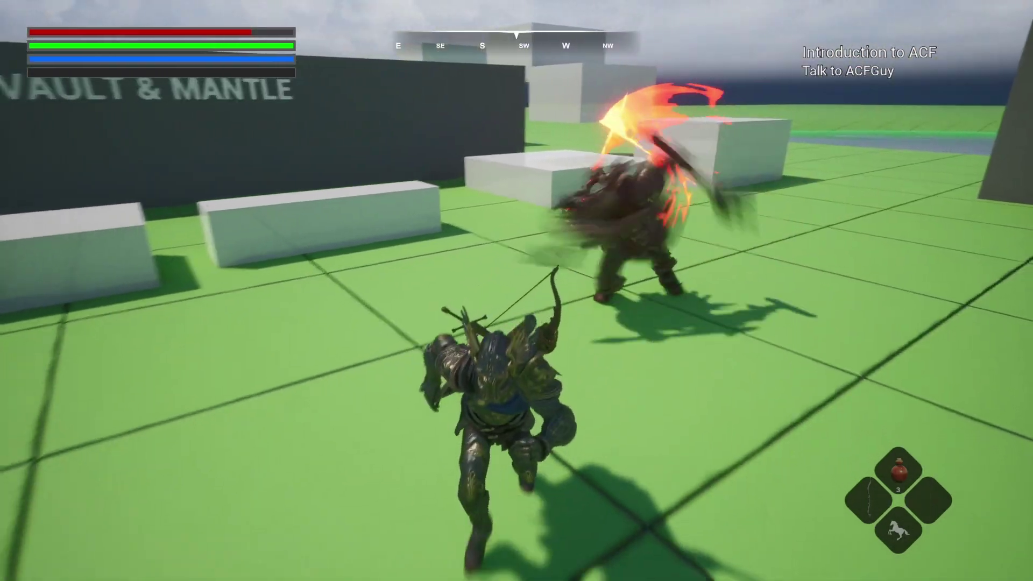
{"action": "key", "text": "s"}
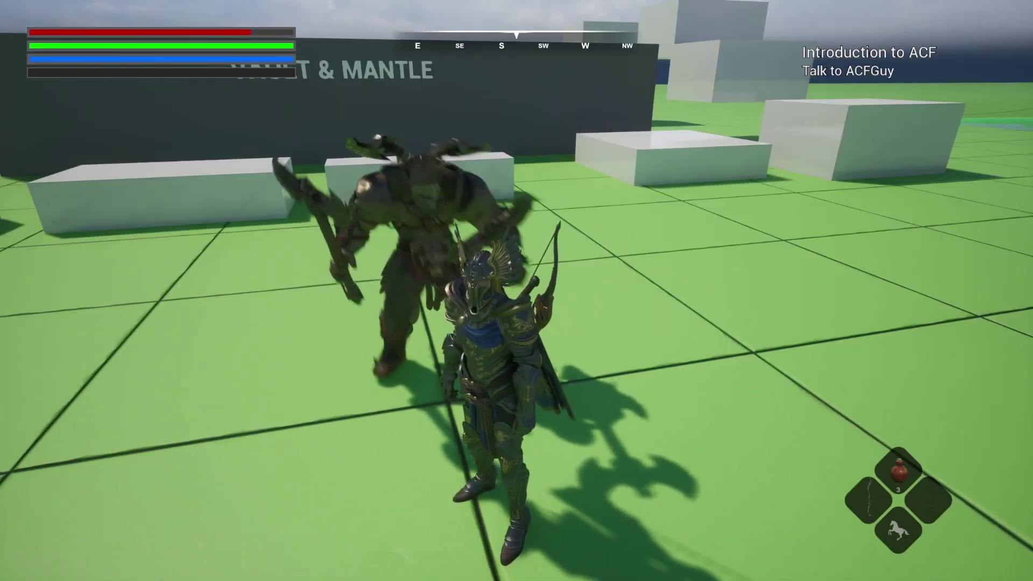
{"action": "key", "text": "space"}
{"action": "key", "text": "w"}
{"action": "key", "text": "w"}
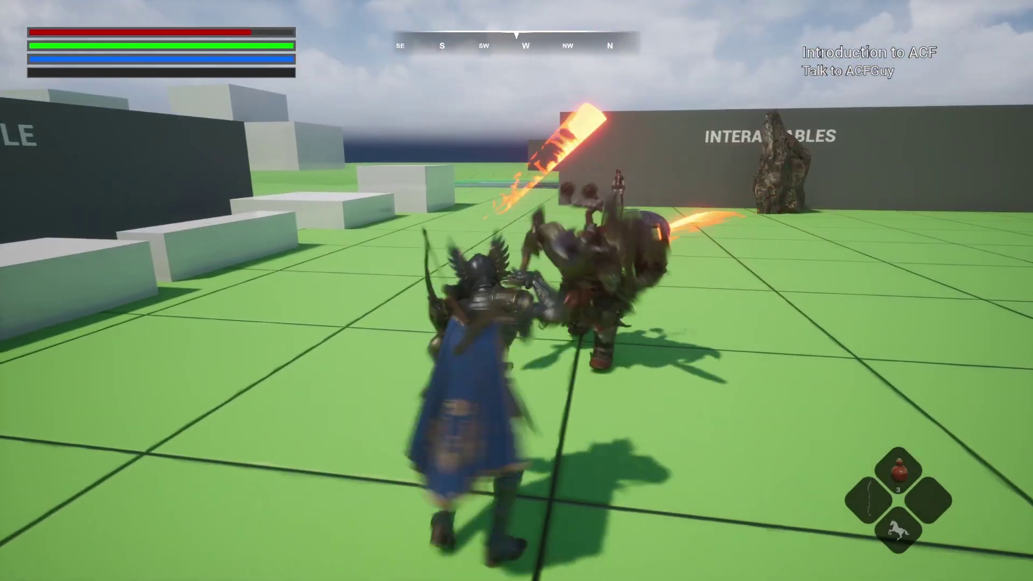
{"action": "key", "text": "Tab"}
{"action": "left_click", "coordinate": [173, 174]}
{"action": "left_click", "coordinate": [173, 174]}
{"action": "key", "text": "Escape"}
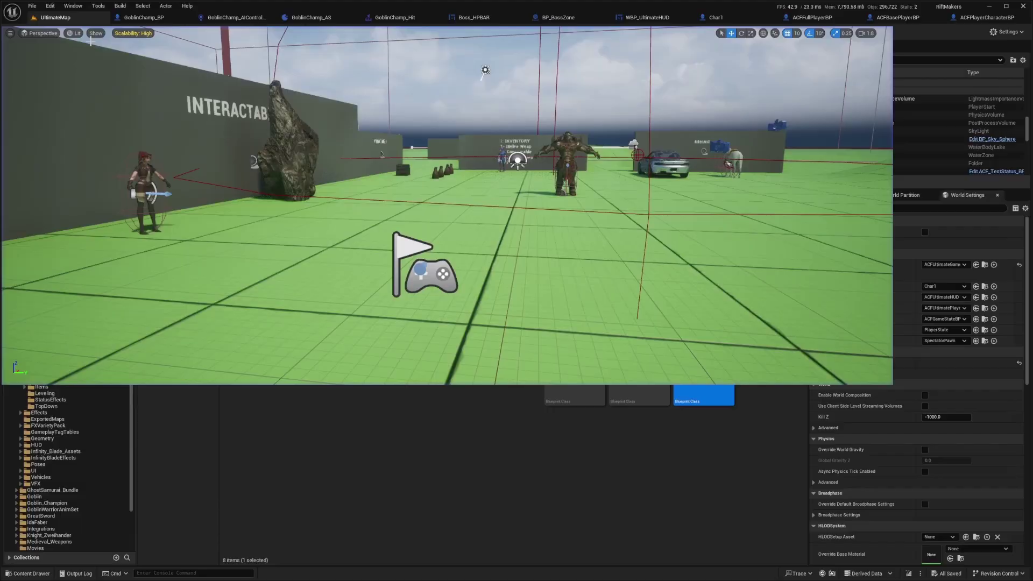
Step: In the GoblinChamp_AS attack action, set Max Warp Distance to 2000 and Min Warp Distance to 500, and save
{"action": "left_click", "coordinate": [232, 19]}
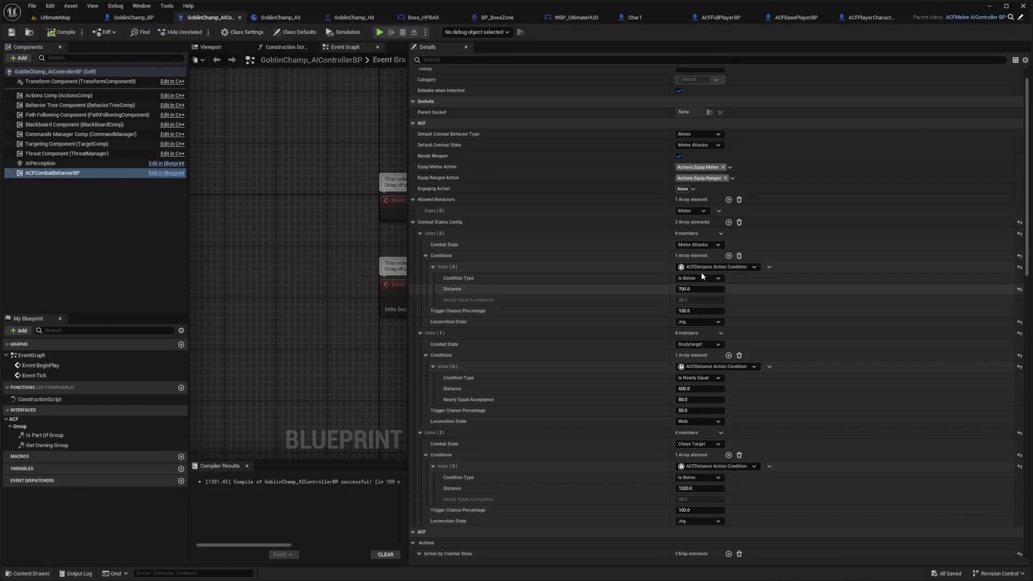
{"action": "left_click", "coordinate": [134, 17]}
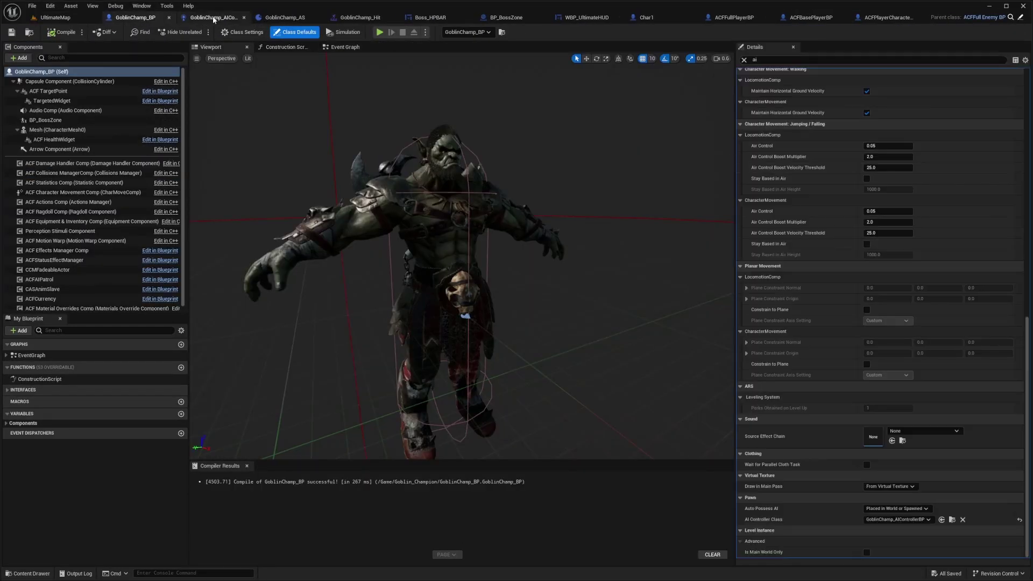
{"action": "left_click", "coordinate": [280, 18]}
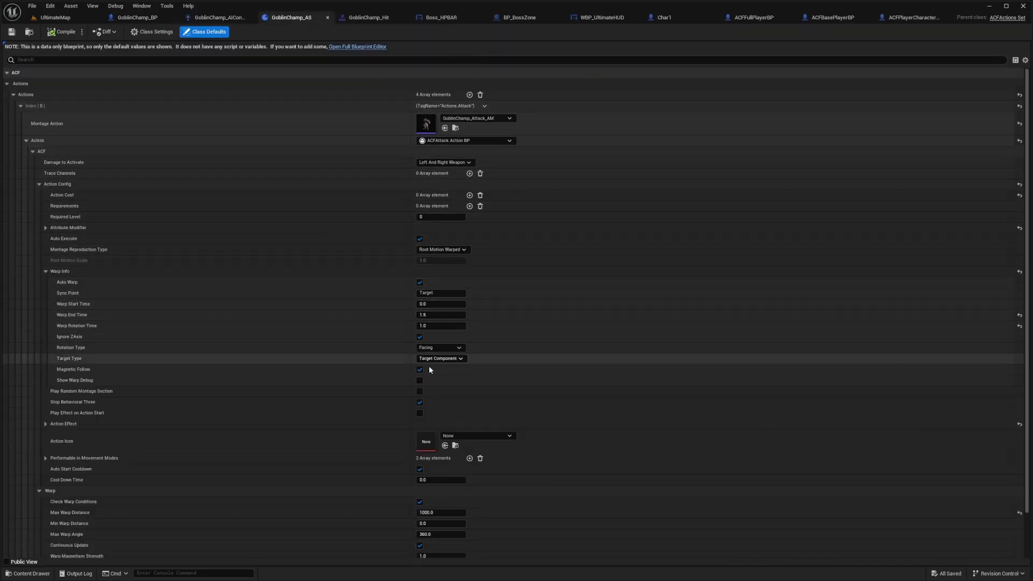
{"action": "scroll", "coordinate": [435, 441], "scroll_direction": "down", "scroll_amount": 2}
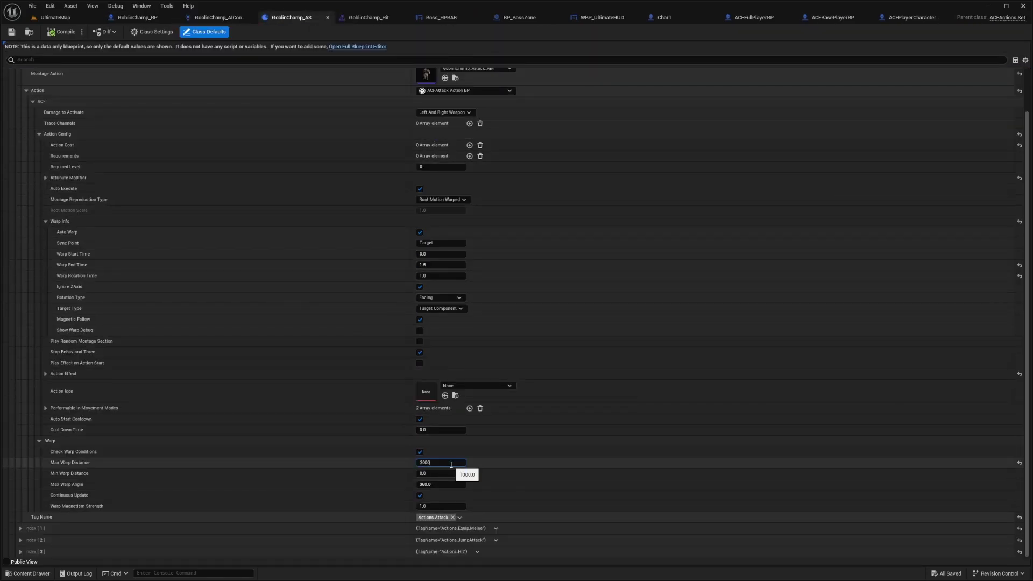
{"action": "key", "text": "ctrl+s"}
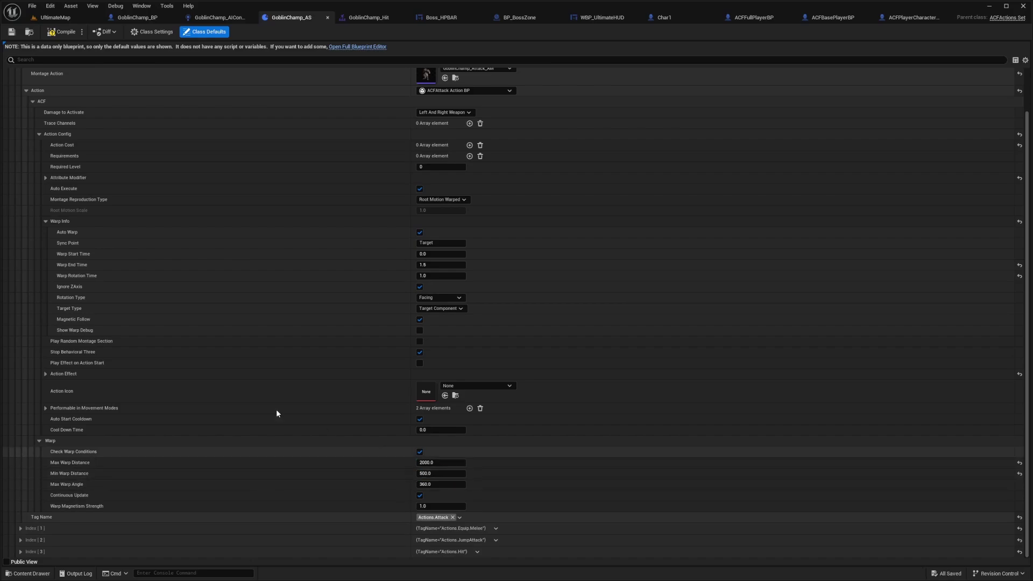
Step: Play-test the new warp distances full-screen in UltimateMap, drawing the weapon and running towards and away from the goblin
{"action": "left_click", "coordinate": [54, 21]}
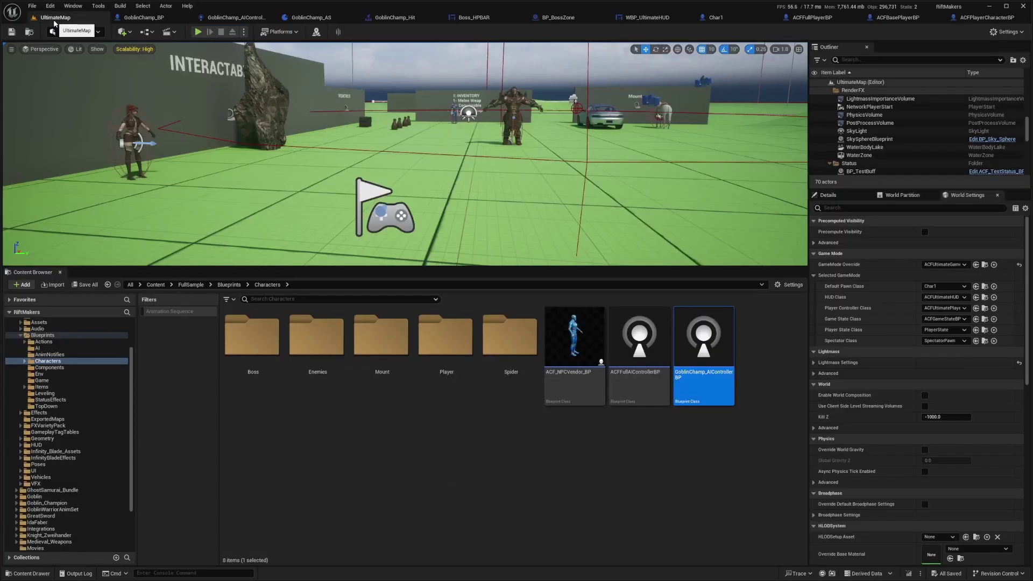
{"action": "key", "text": "alt+p"}
{"action": "key", "text": "F11"}
{"action": "key", "text": "1"}
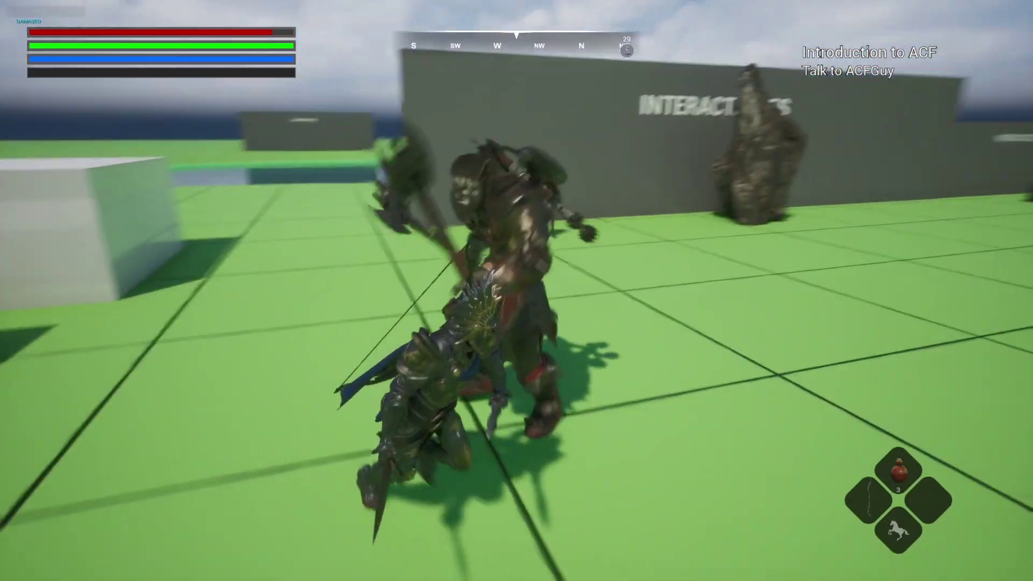
{"action": "key", "text": "w"}
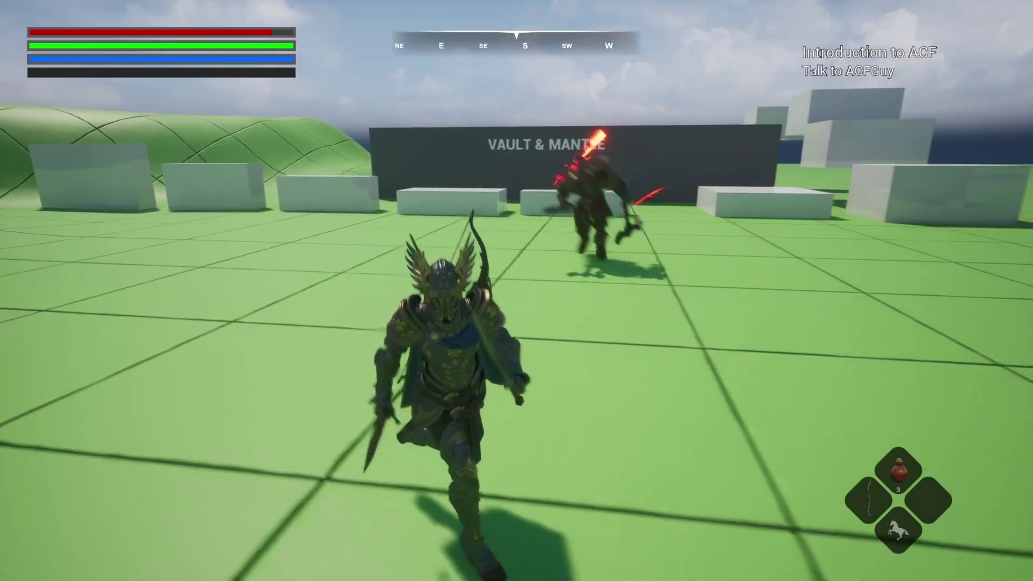
{"action": "key", "text": "s"}
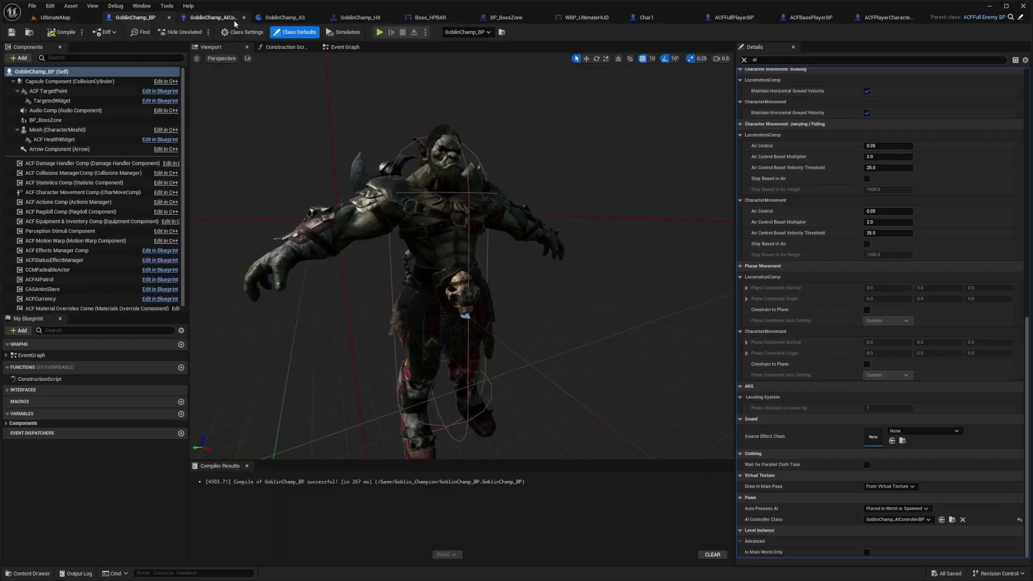
Step: In the goblin's AI controller, review the combat state options, set the Melee Attacks distance condition to 400, and save
{"action": "left_click", "coordinate": [228, 22]}
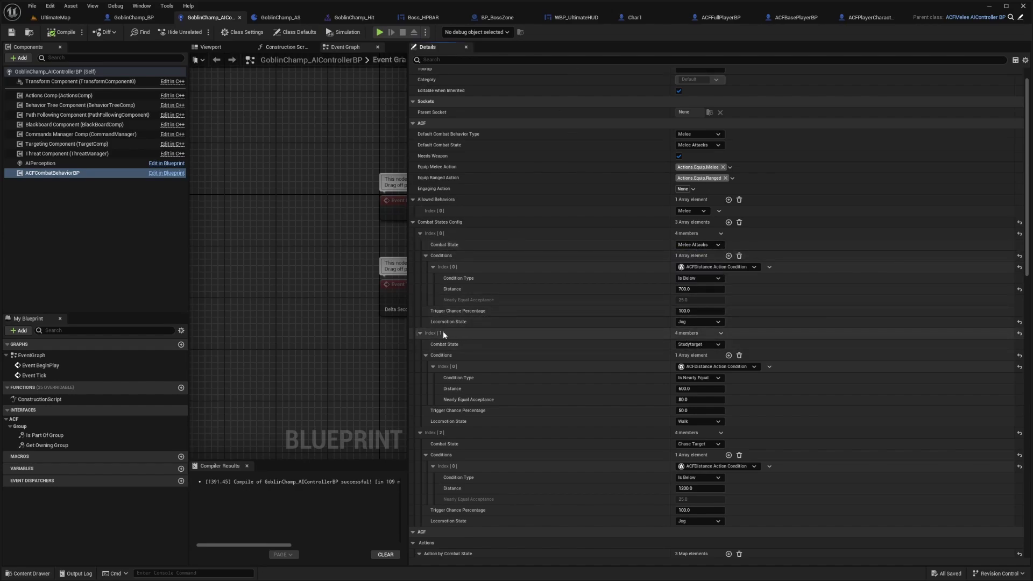
{"action": "left_click", "coordinate": [697, 344]}
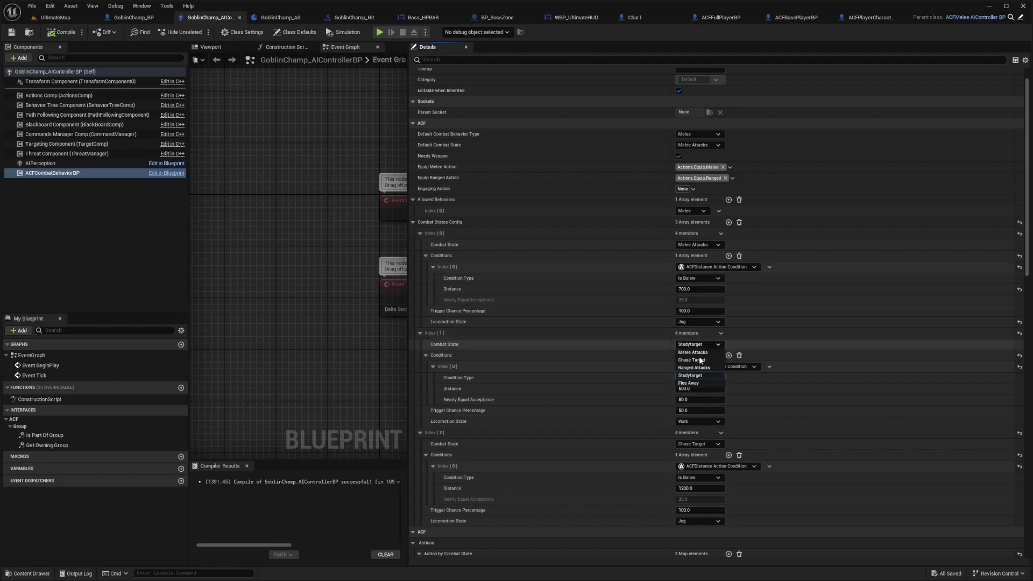
{"action": "left_click", "coordinate": [696, 335]}
{"action": "left_click", "coordinate": [693, 444]}
{"action": "left_click", "coordinate": [693, 446]}
{"action": "scroll", "coordinate": [653, 431], "scroll_direction": "down", "scroll_amount": 2}
{"action": "scroll", "coordinate": [653, 431], "scroll_direction": "down", "scroll_amount": 1}
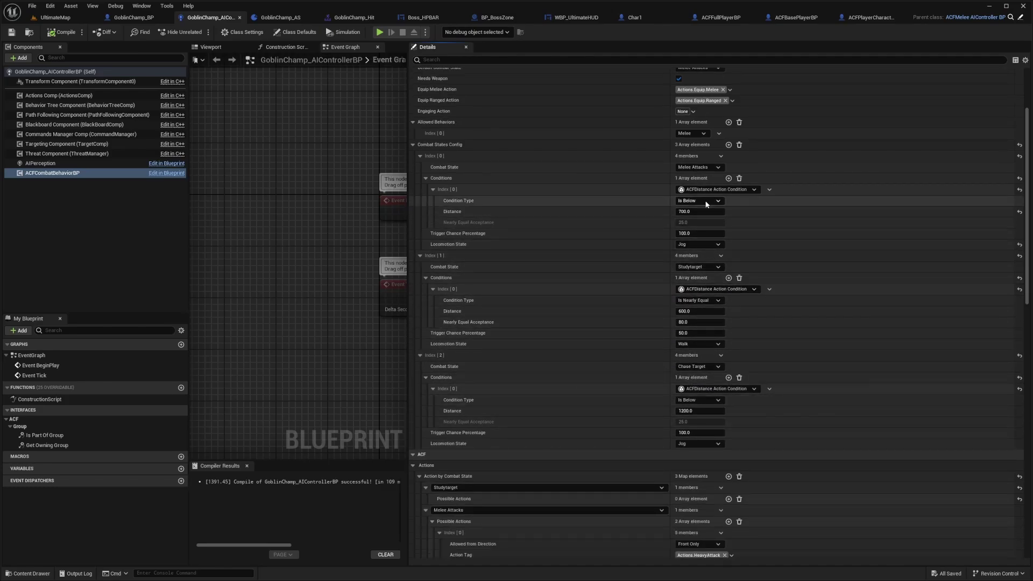
{"action": "left_click", "coordinate": [693, 181]}
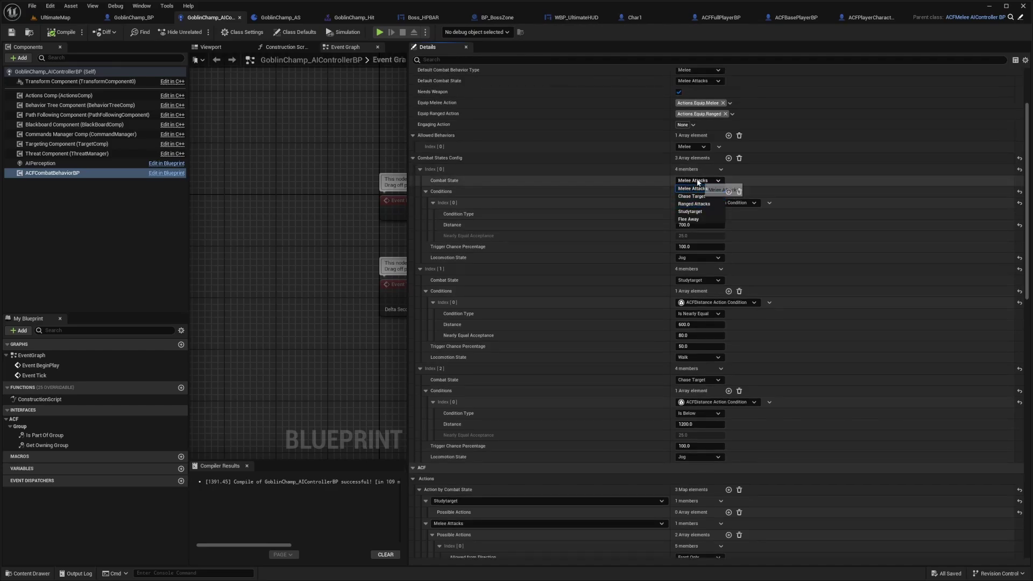
{"action": "left_click", "coordinate": [694, 189]}
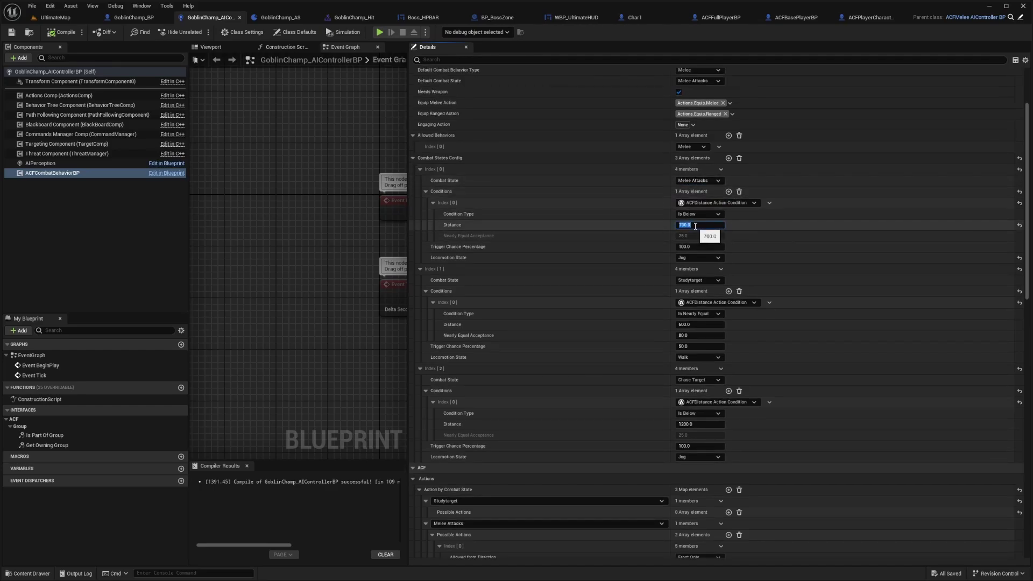
{"action": "key", "text": "ctrl+s"}
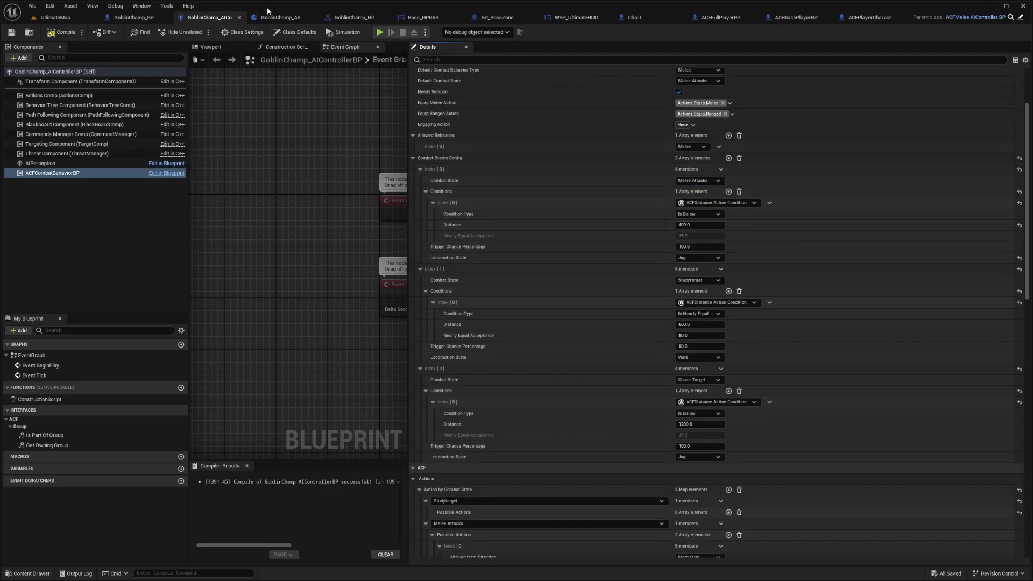
Step: In GoblinChamp_AS, enable Play Random Montage Section for the attack action, reset its Max and Min Warp Distance to defaults, and save
{"action": "left_click", "coordinate": [277, 17]}
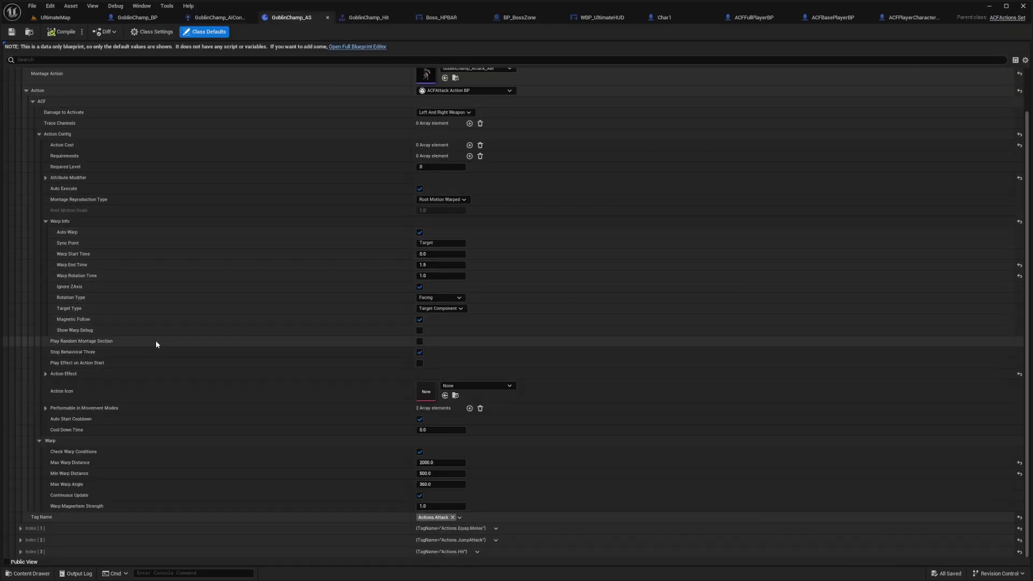
{"action": "left_click", "coordinate": [420, 342]}
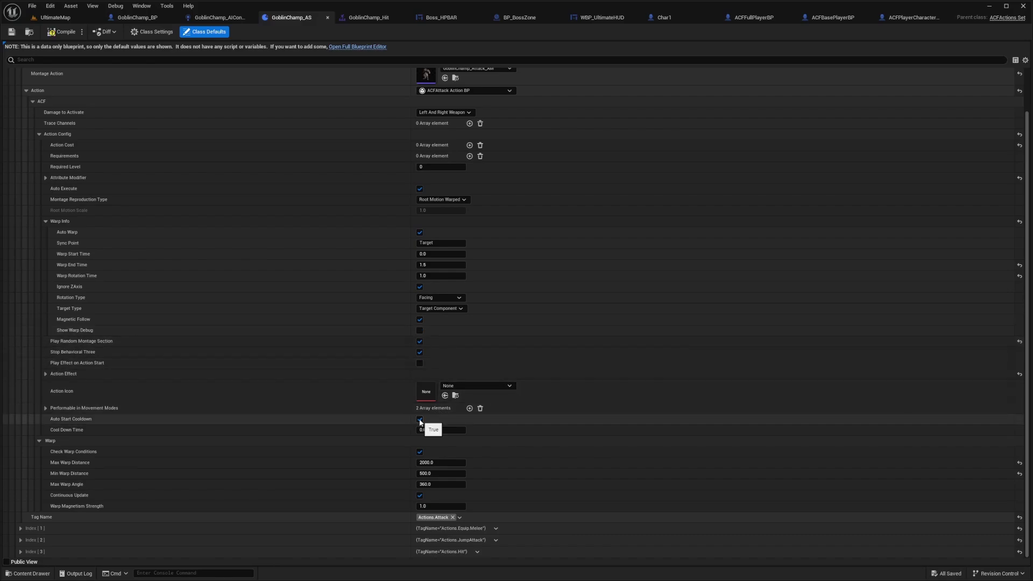
{"action": "left_click", "coordinate": [1019, 463]}
{"action": "left_click", "coordinate": [1019, 473]}
{"action": "key", "text": "ctrl+s"}
Step: In the AI controller's Action by Condition list, set the JumpAttack distance condition to Is Above 1200 and save
{"action": "left_click", "coordinate": [183, 19]}
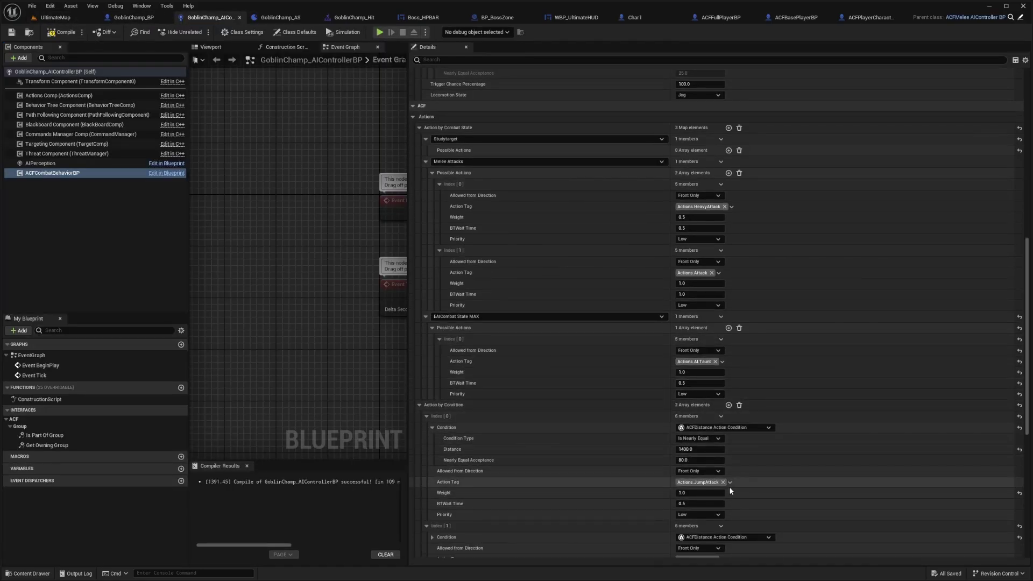
{"action": "scroll", "coordinate": [699, 487], "scroll_direction": "down", "scroll_amount": 2}
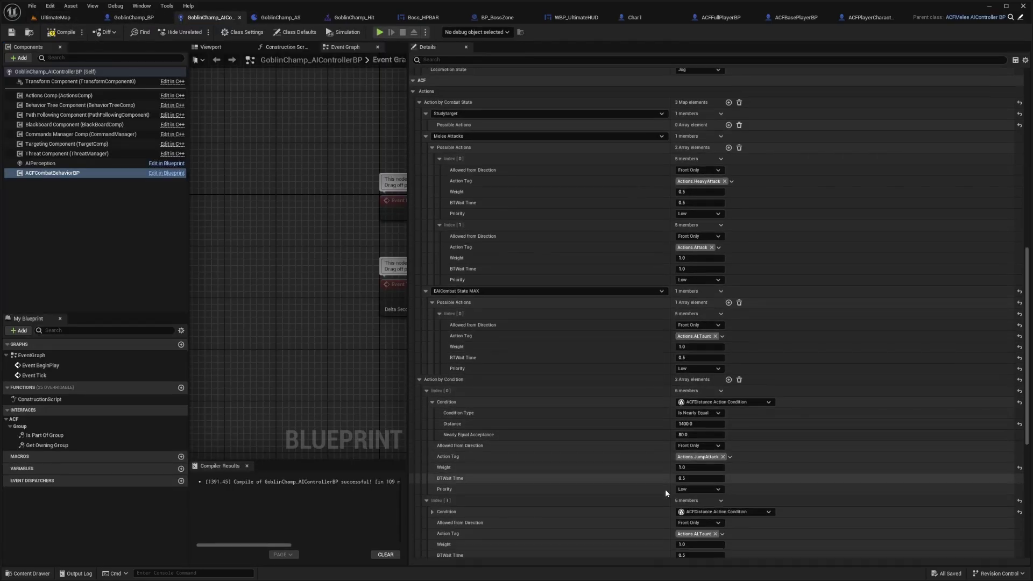
{"action": "left_click", "coordinate": [698, 413]}
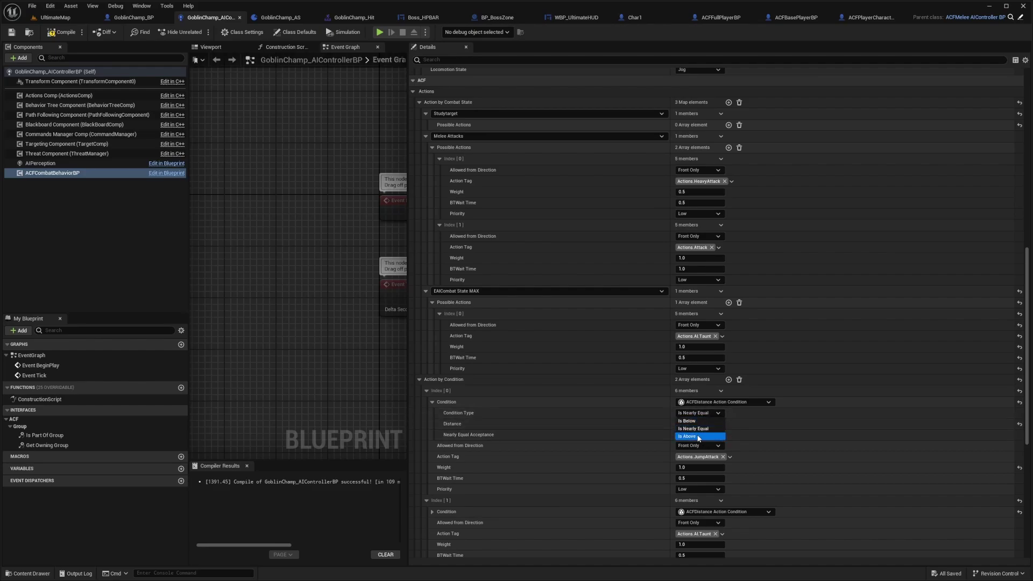
{"action": "left_click", "coordinate": [699, 435]}
{"action": "left_click", "coordinate": [698, 423]}
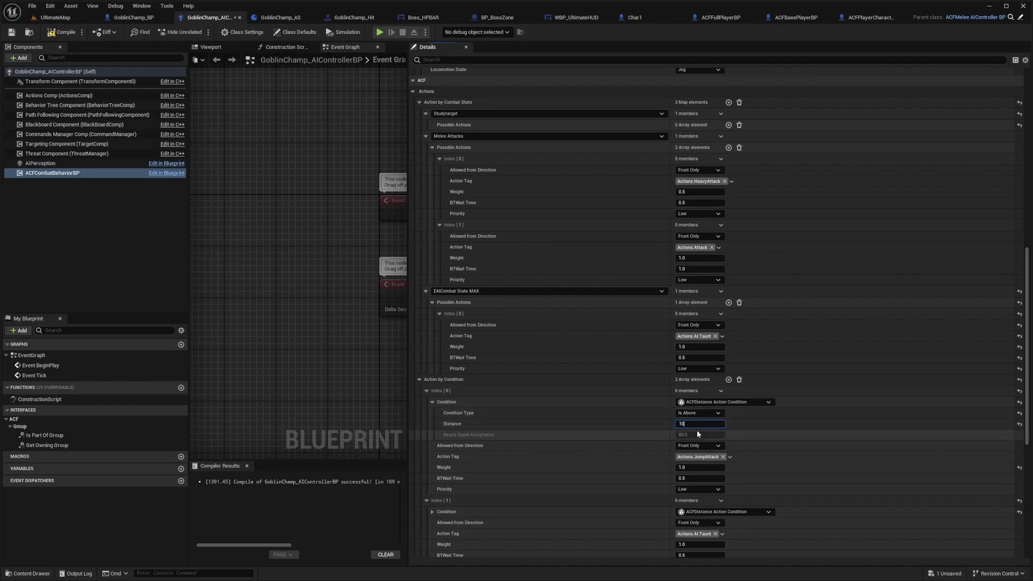
{"action": "key", "text": "ctrl+s"}
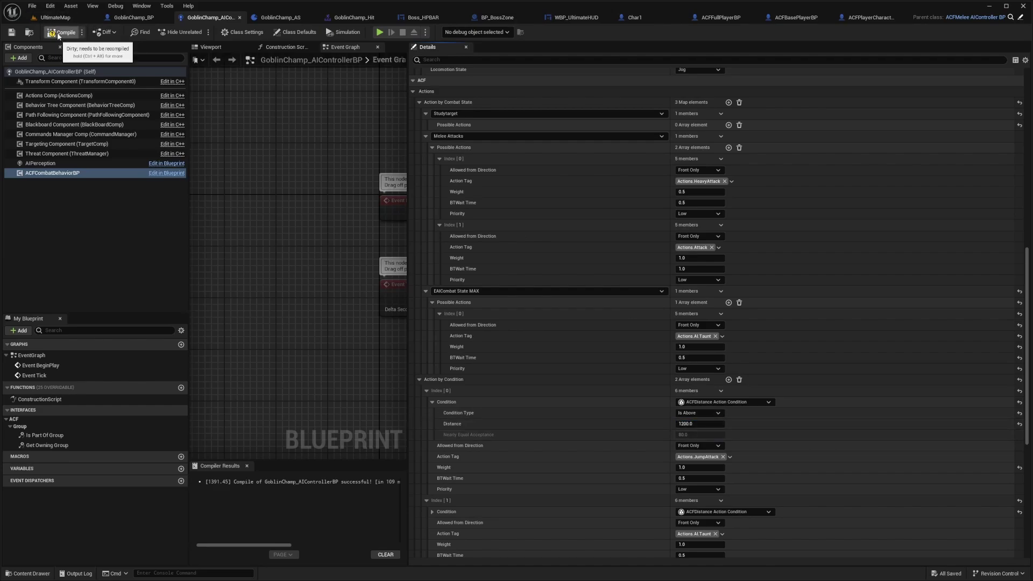
Step: Examine the JumpAttack action's config and warp settings in GoblinChamp_AS, and open its GoblinChamp_Jump_Attack_AM montage
{"action": "left_click", "coordinate": [141, 18]}
{"action": "left_click", "coordinate": [285, 19]}
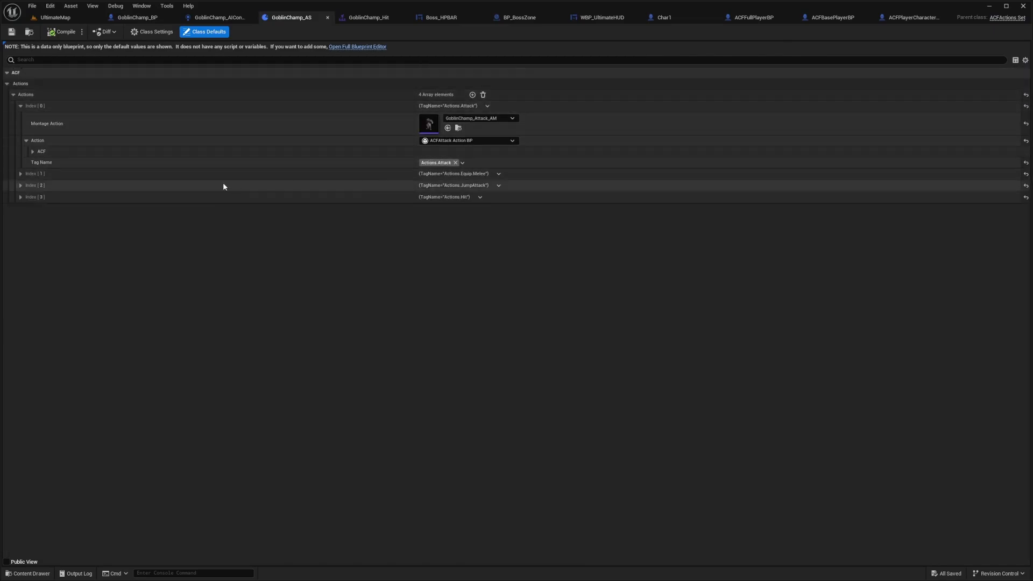
{"action": "left_click", "coordinate": [22, 185]}
{"action": "left_click", "coordinate": [32, 230]}
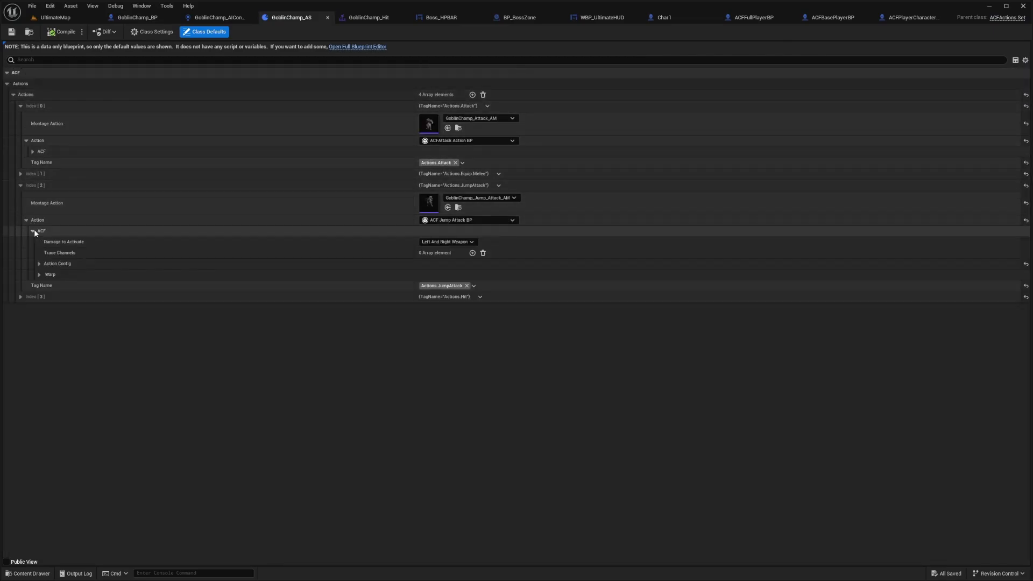
{"action": "left_click", "coordinate": [39, 275]}
{"action": "left_click", "coordinate": [39, 264]}
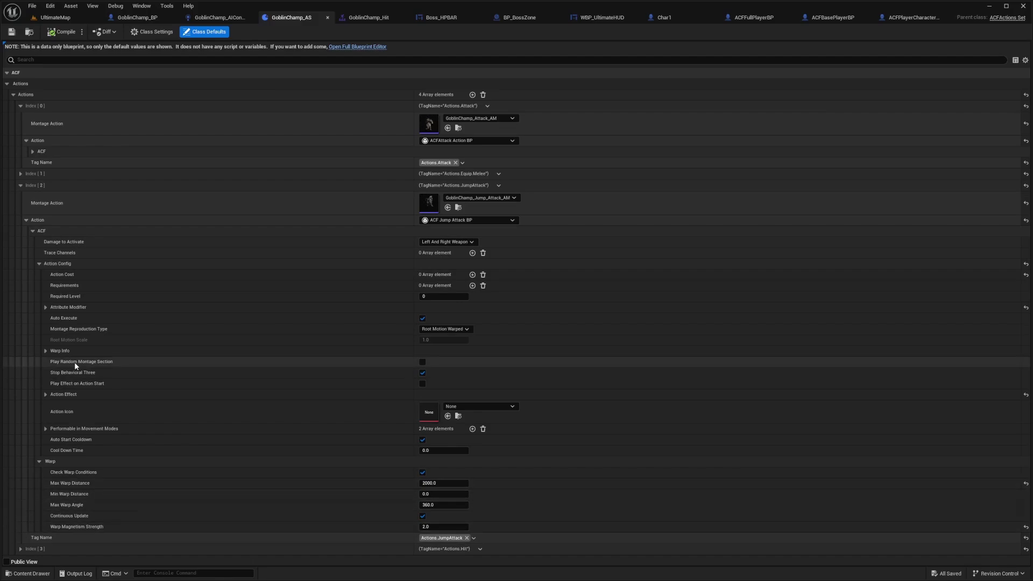
{"action": "double_click", "coordinate": [428, 209]}
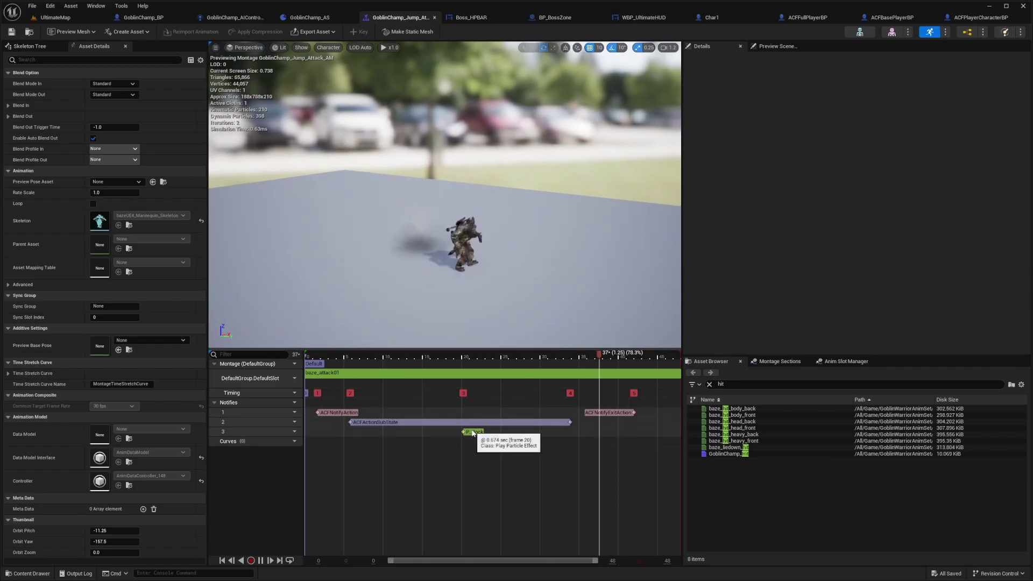
Step: Change the Y location offset of the montage's P_Rock particle notify and scrub the timeline around it to preview the effect
{"action": "left_click", "coordinate": [454, 356]}
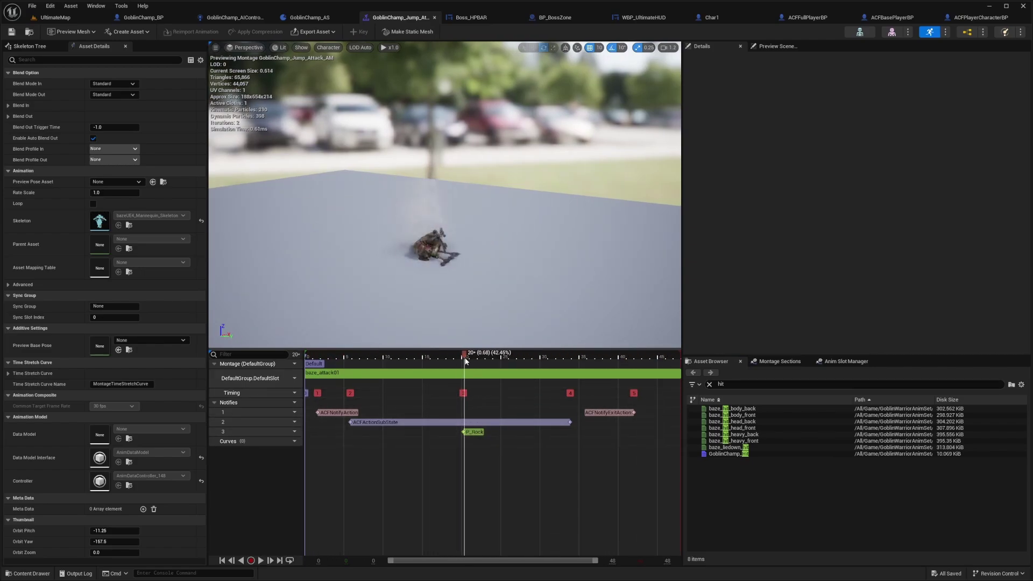
{"action": "left_click", "coordinate": [472, 431]}
{"action": "left_click", "coordinate": [464, 352]}
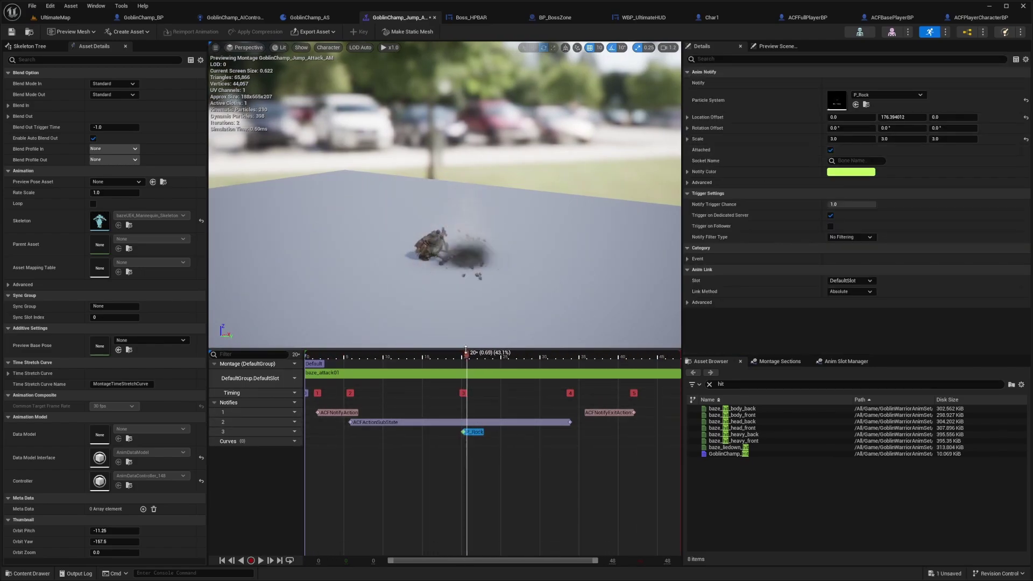
{"action": "left_click", "coordinate": [905, 117]}
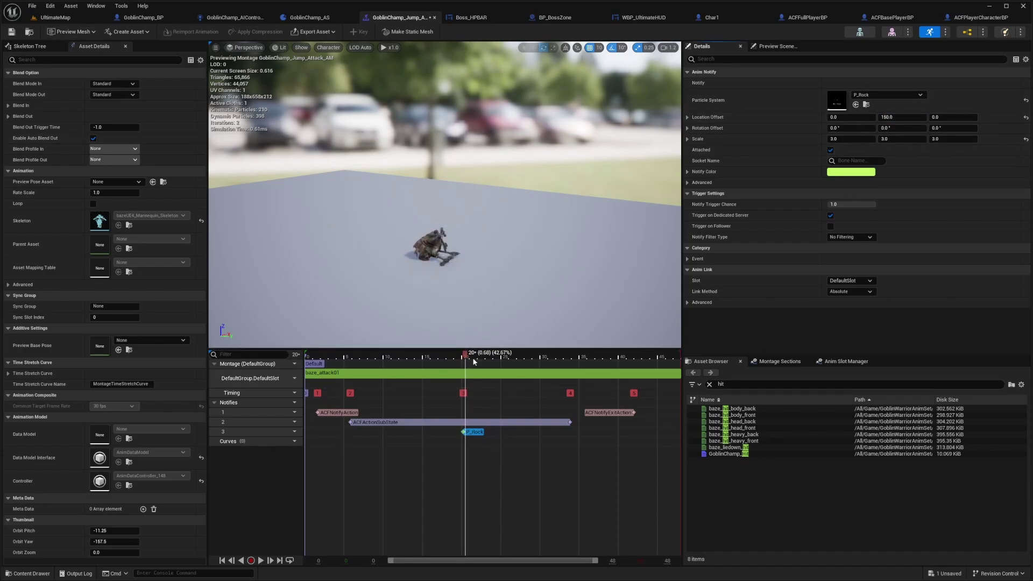
{"action": "left_click_drag", "start_coordinate": [472, 357], "coordinate": [467, 446]}
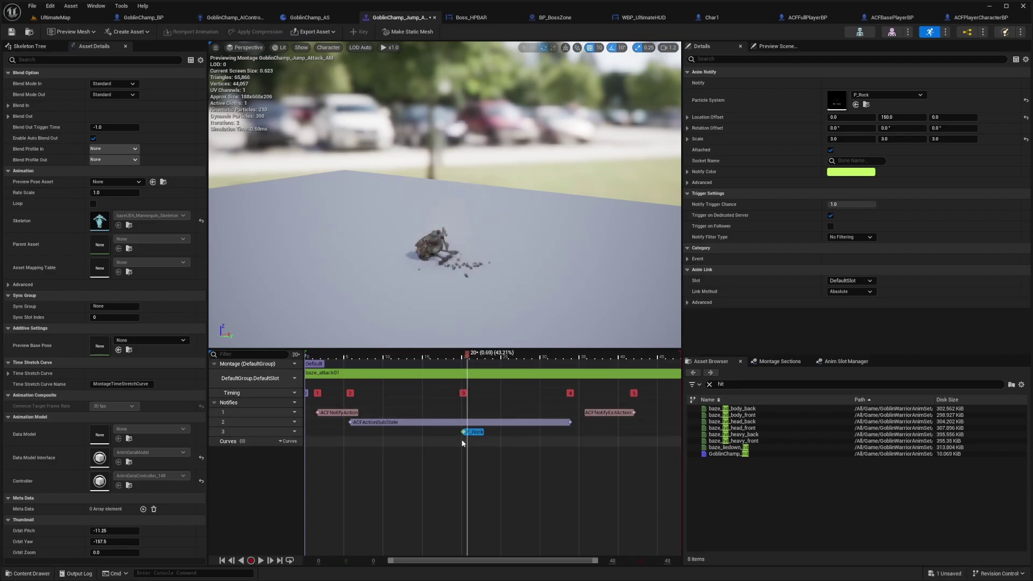
Step: Search the notify types available for the montage's third notify track for "particl" and select the P_Rock notify
{"action": "left_click", "coordinate": [405, 431]}
{"action": "right_click", "coordinate": [404, 432]}
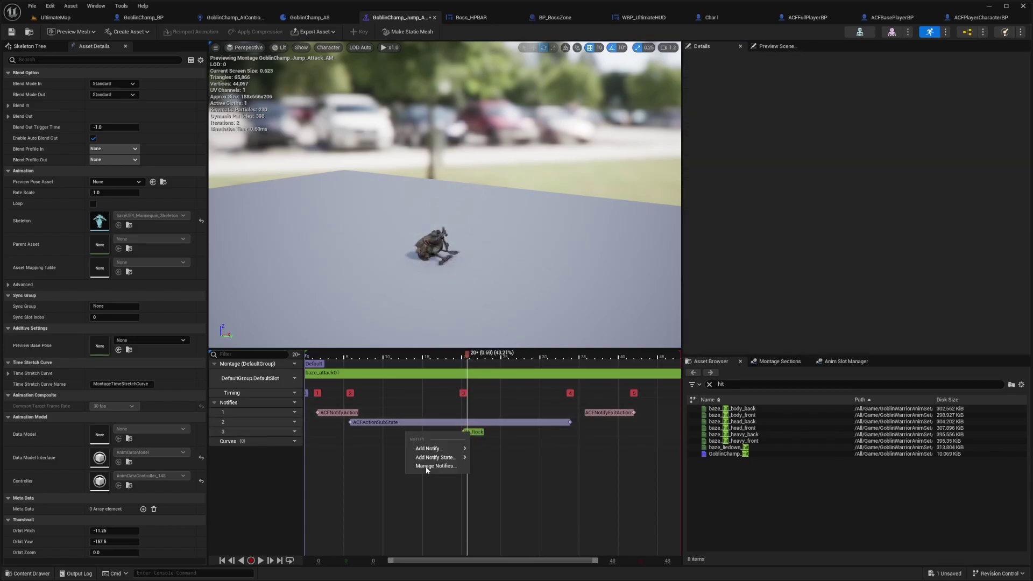
{"action": "mouse_move", "coordinate": [429, 456]}
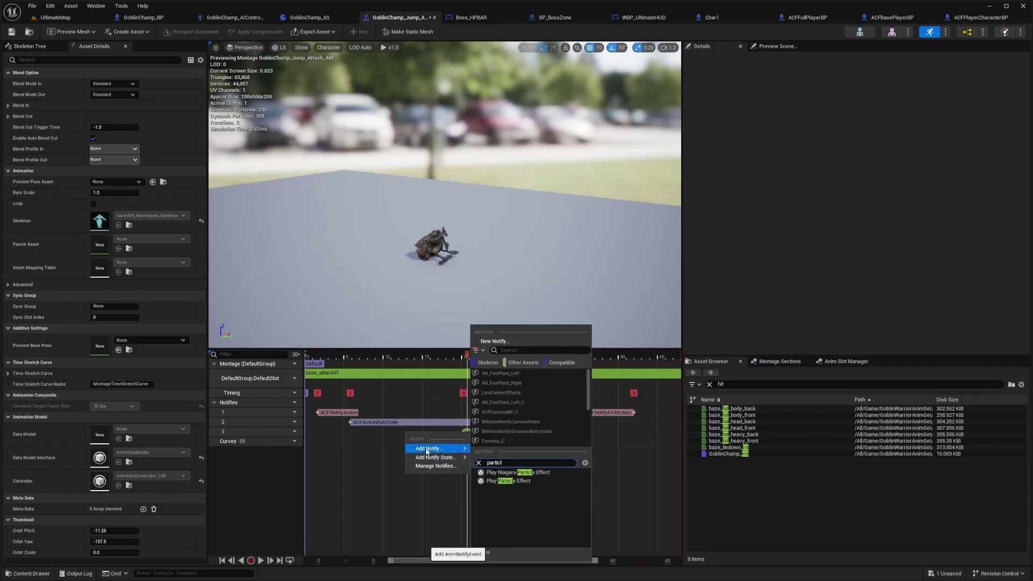
{"action": "left_click", "coordinate": [517, 474]}
{"action": "left_click", "coordinate": [475, 431]}
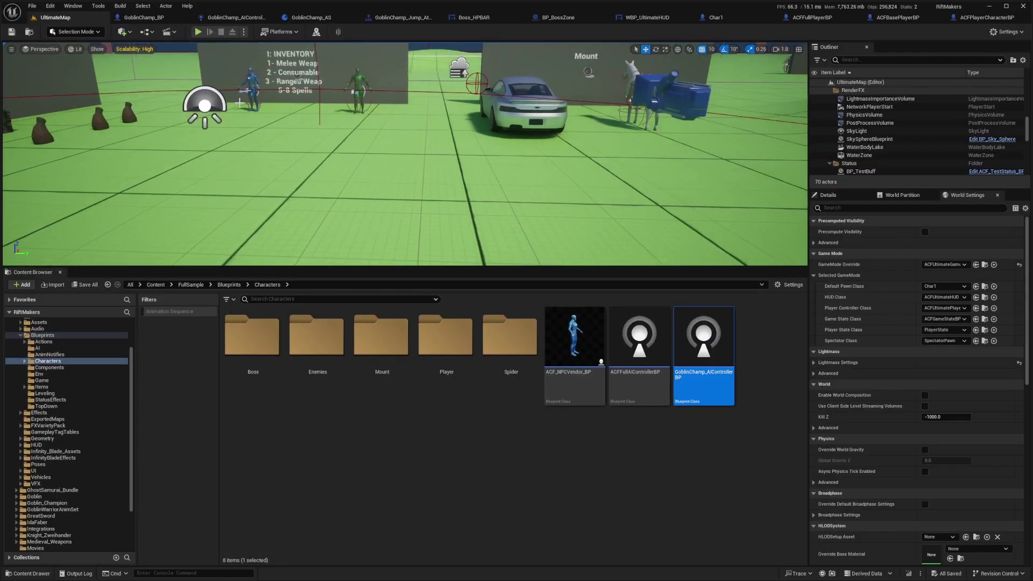
Step: Start a full-screen play session in UltimateMap and draw the melee weapon in front of the goblin
{"action": "key", "text": "F11"}
{"action": "key", "text": "alt+p"}
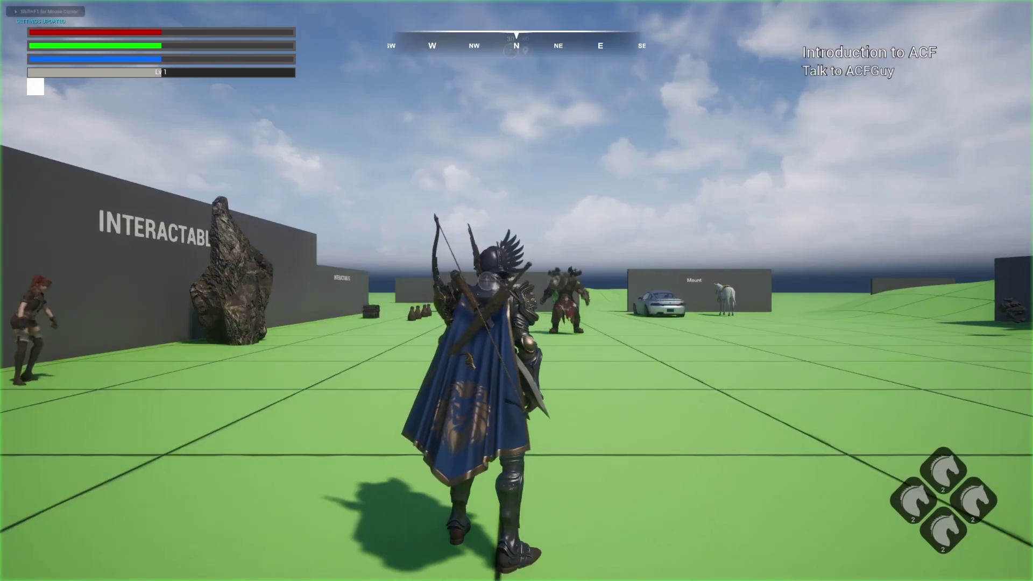
{"action": "key", "text": "1"}
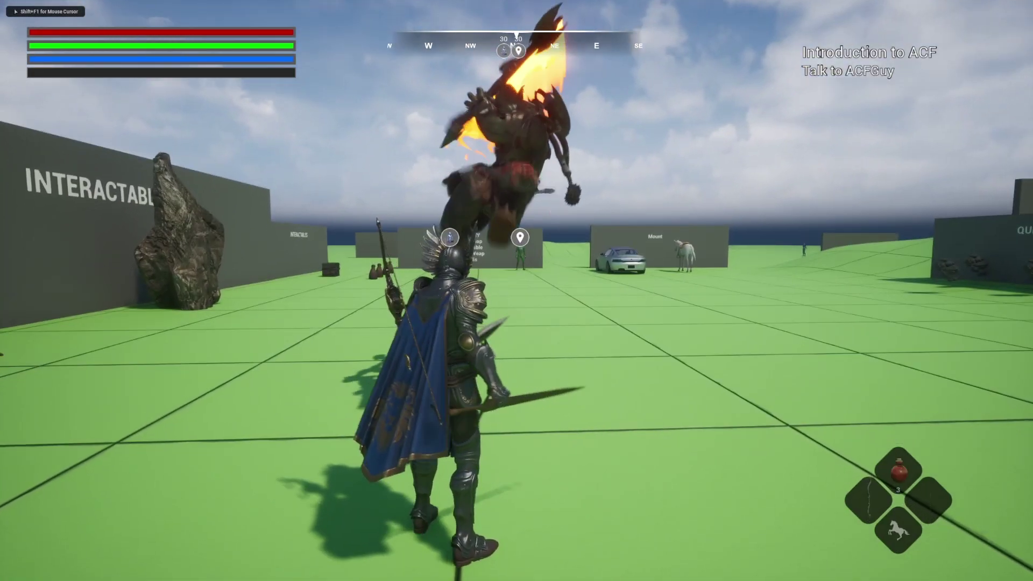
Step: Dodge and strike the goblin at close range to observe its jump and melee attacks, and end the play session
{"action": "key", "text": "space"}
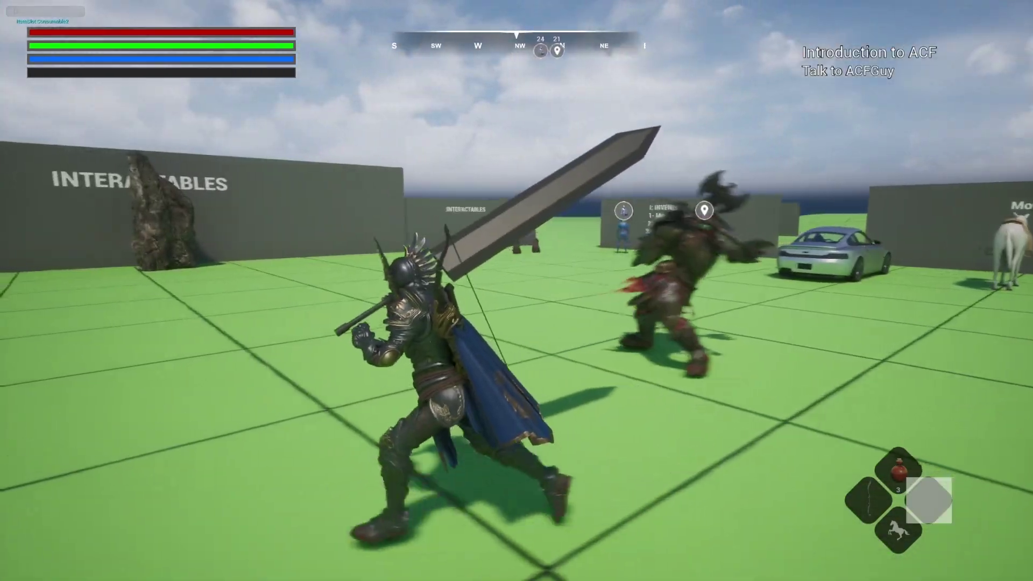
{"action": "key", "text": "space"}
{"action": "key", "text": "q"}
{"action": "key", "text": "w"}
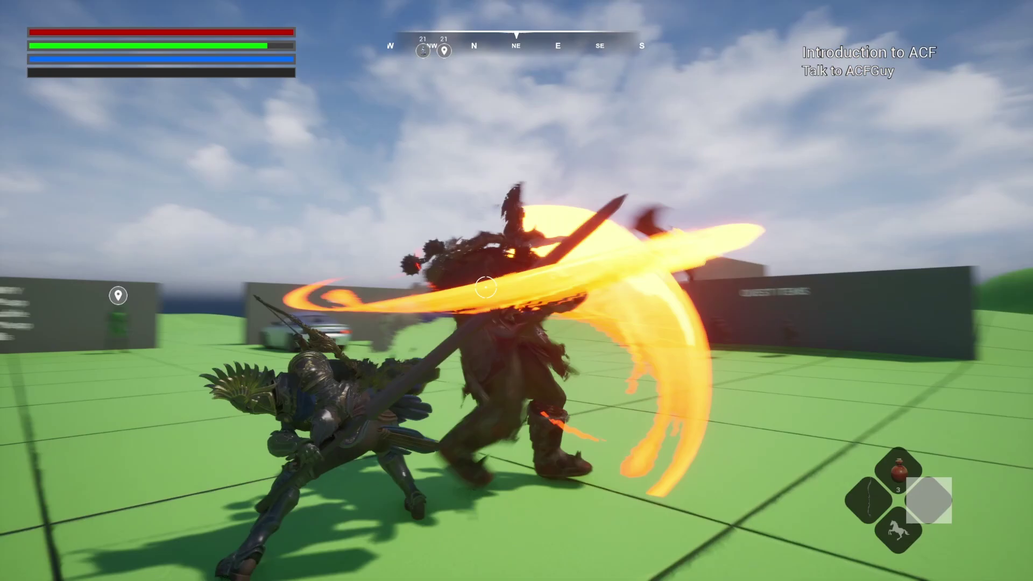
{"action": "left_click", "coordinate": [517, 291]}
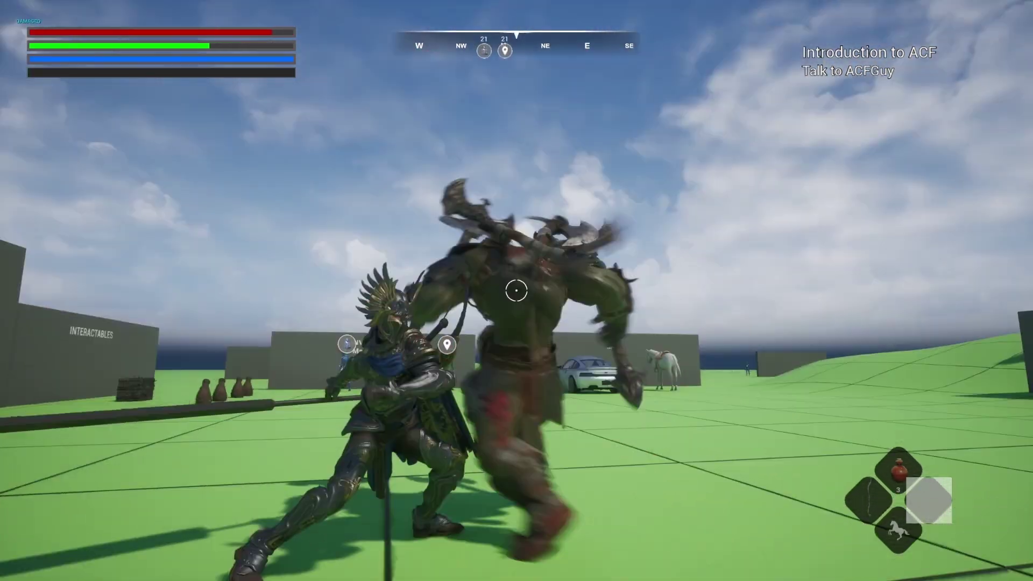
{"action": "left_click", "coordinate": [517, 291]}
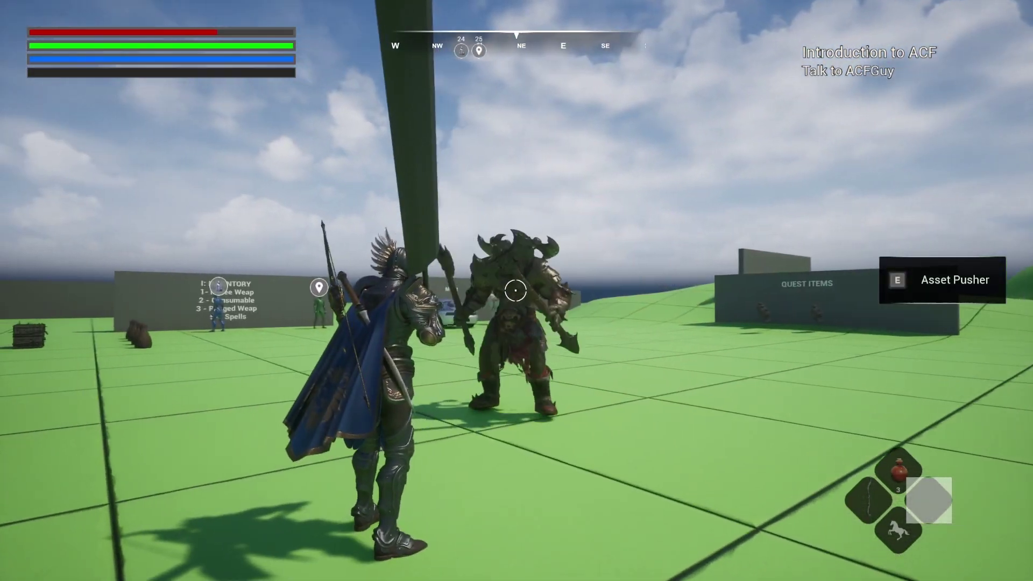
{"action": "key", "text": "Escape"}
Step: Review the combat states and conditional actions of ACFCombatBehaviorBP in the goblin's AI controller blueprint
{"action": "left_click", "coordinate": [238, 17]}
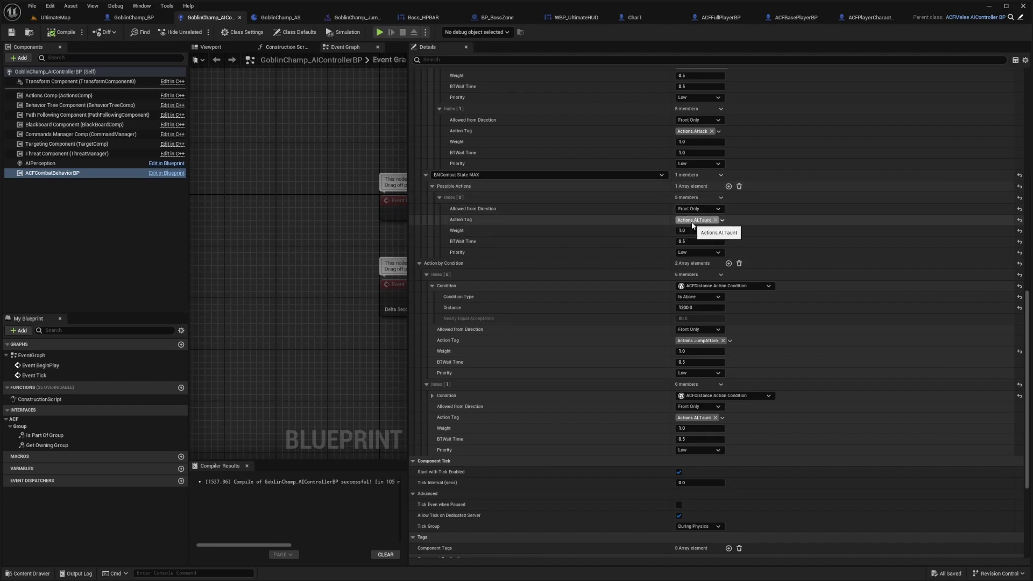
{"action": "scroll", "coordinate": [700, 221], "scroll_direction": "up", "scroll_amount": 15}
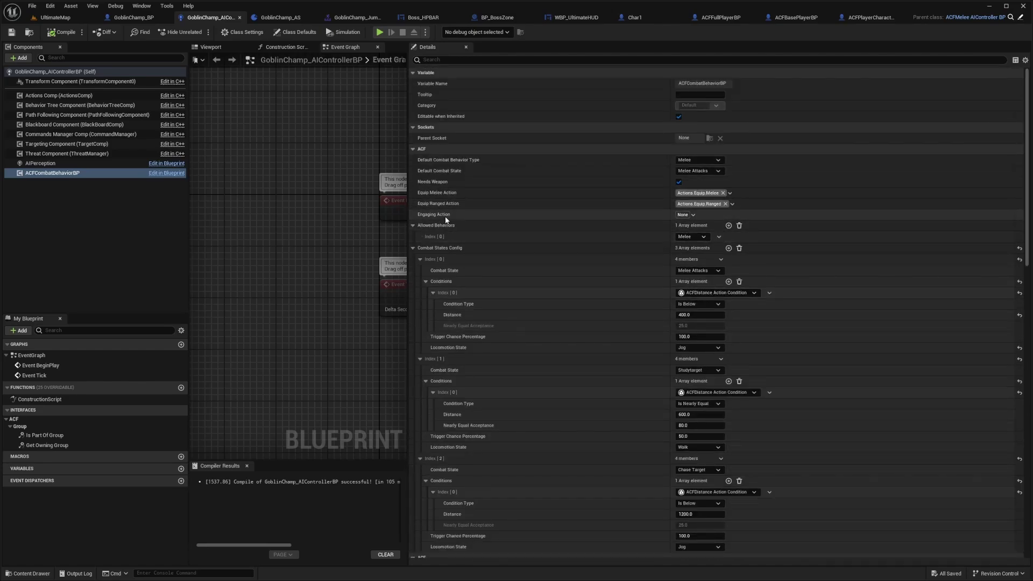
{"action": "scroll", "coordinate": [690, 218], "scroll_direction": "down", "scroll_amount": 15}
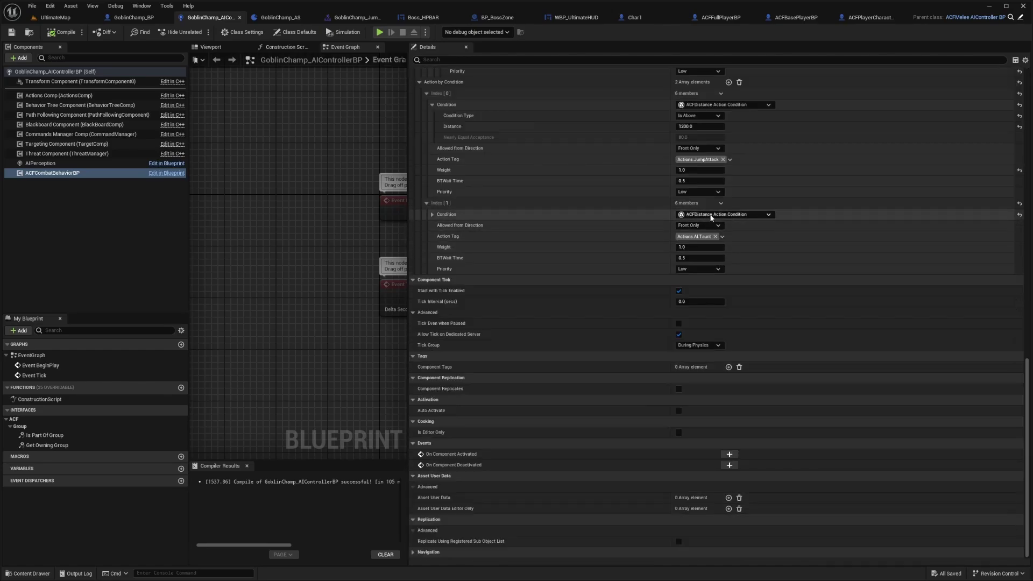
Step: Expand the distance condition of the conditional taunt action and choose Is Nearly Equal as its condition type
{"action": "left_click", "coordinate": [683, 215]}
{"action": "left_click", "coordinate": [424, 214]}
{"action": "left_click", "coordinate": [433, 214]}
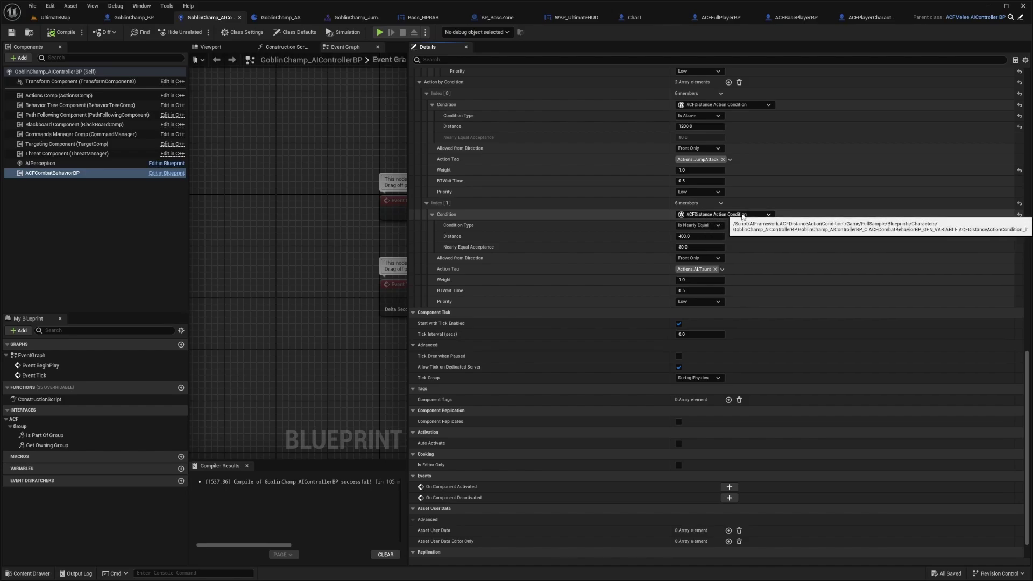
{"action": "left_click", "coordinate": [698, 225]}
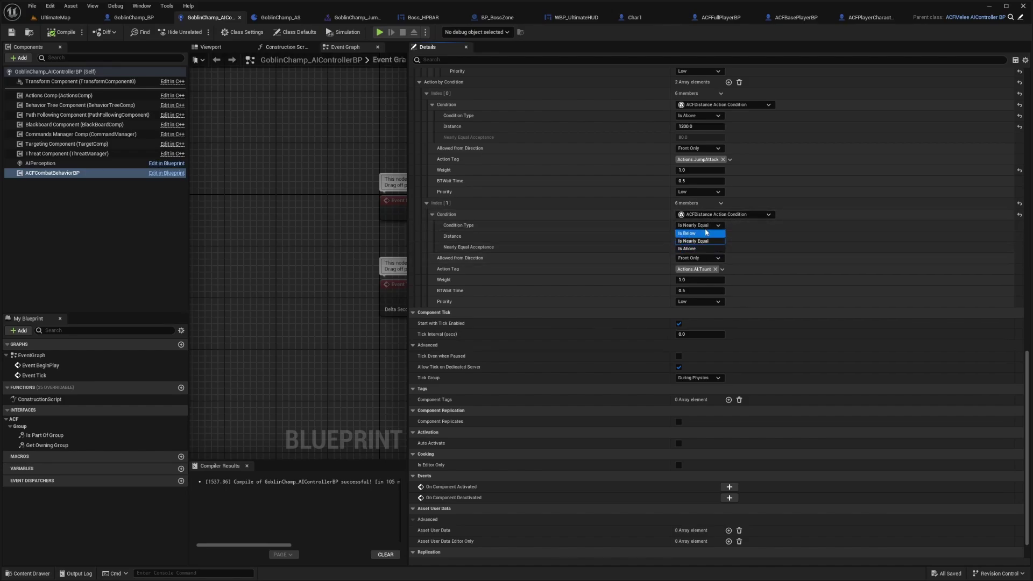
{"action": "left_click", "coordinate": [697, 241]}
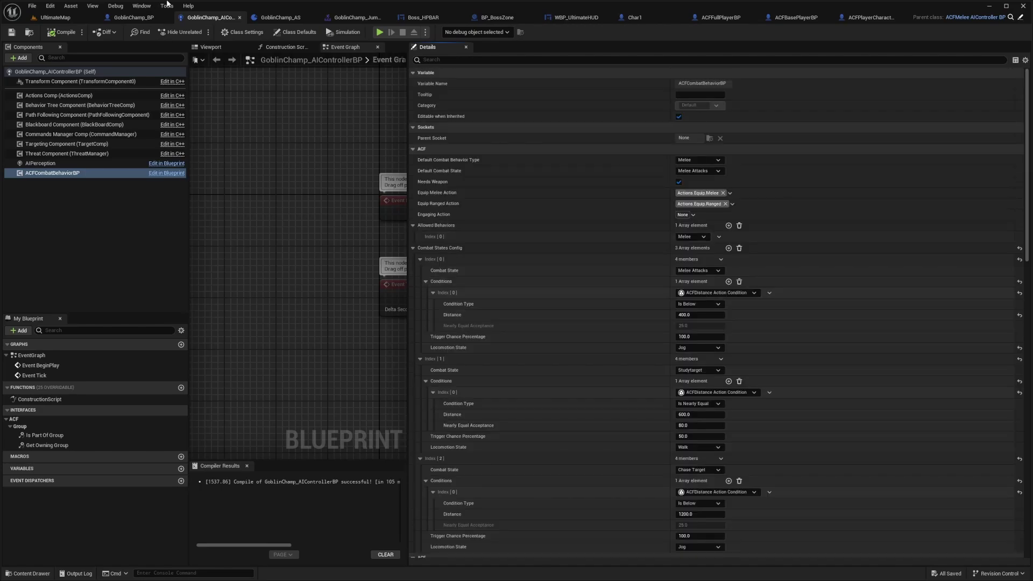
Step: Locate the AI Controller Class asset assigned in GoblinChamp_BP and open GoblinChamp_AIControllerBP from the project content
{"action": "left_click", "coordinate": [142, 17]}
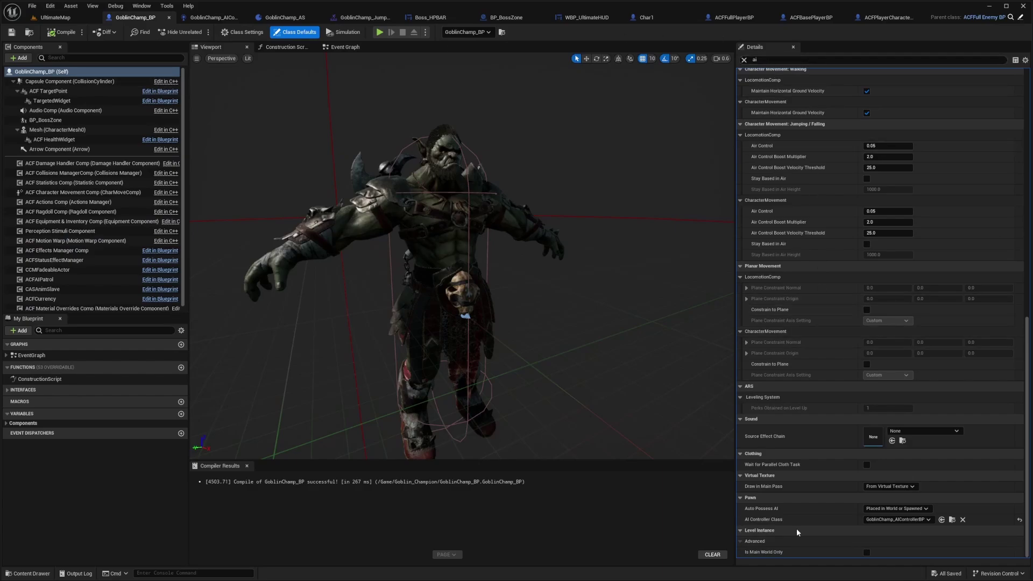
{"action": "left_click", "coordinate": [952, 519]}
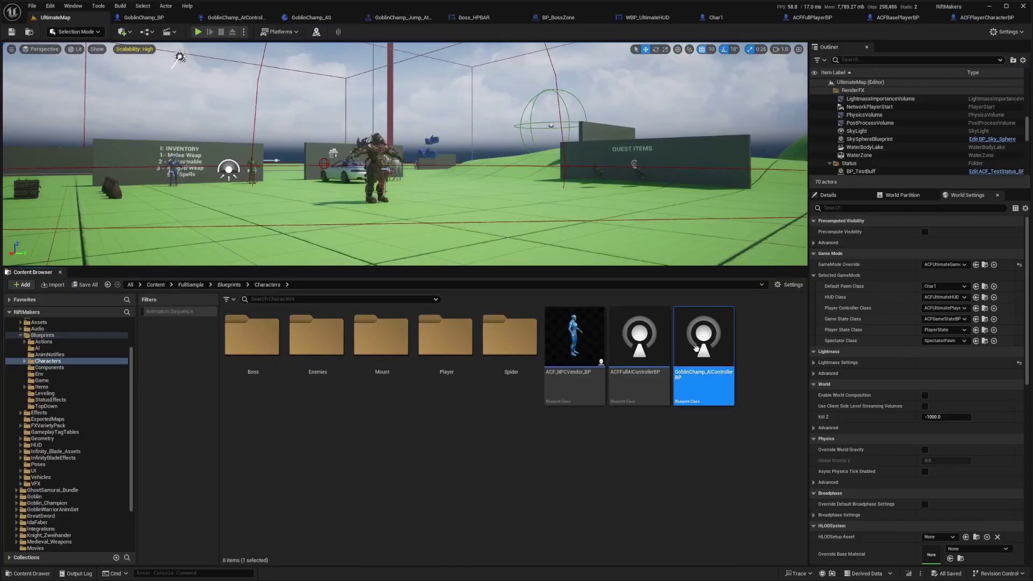
{"action": "double_click", "coordinate": [696, 348]}
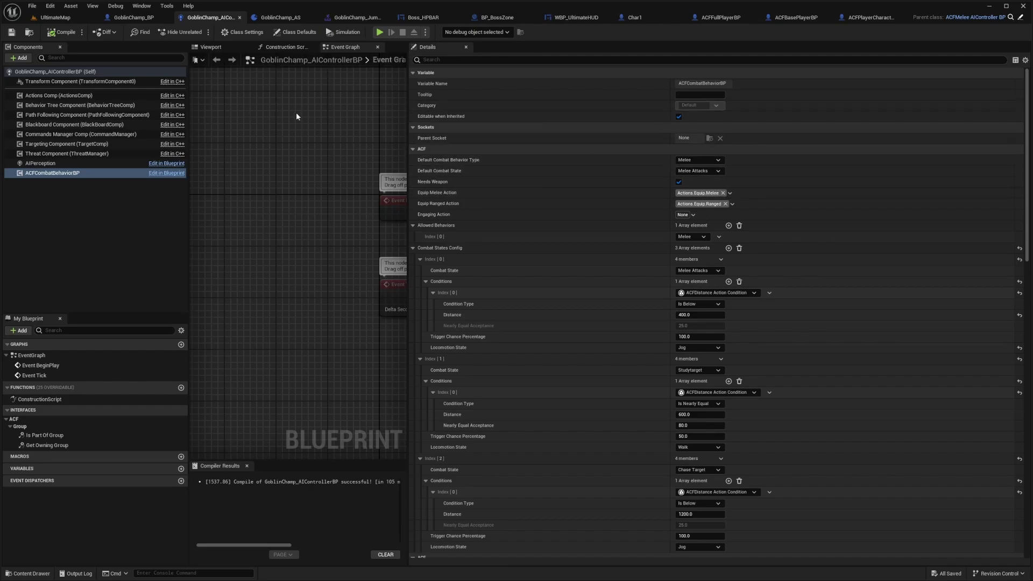
Step: Inspect the AI controller's components from AIPerception through Actions Comp, and return to the ACFCombatBehaviorBP settings
{"action": "left_click", "coordinate": [51, 162]}
{"action": "left_click", "coordinate": [54, 154]}
{"action": "left_click", "coordinate": [57, 134]}
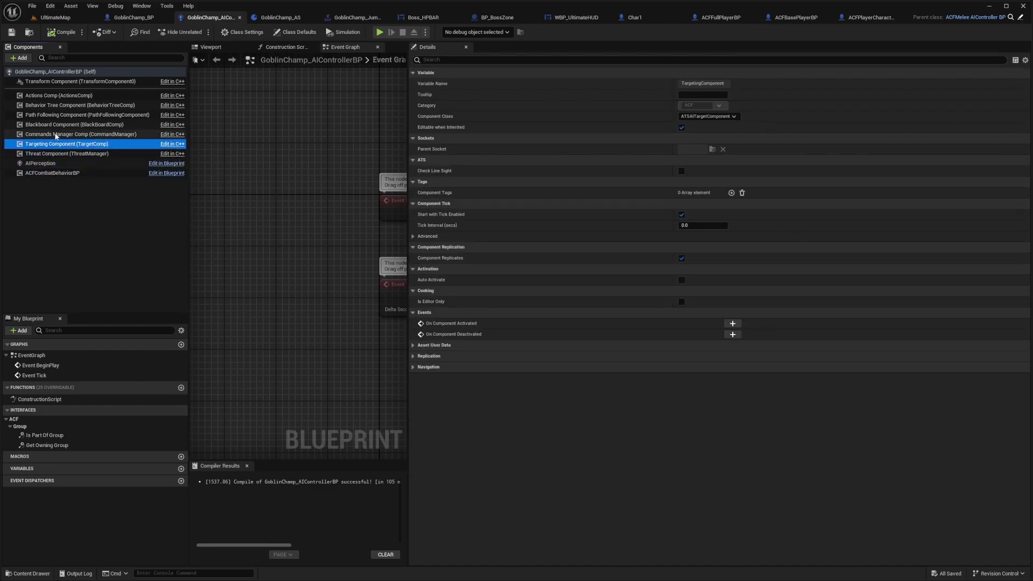
{"action": "left_click", "coordinate": [56, 125]}
{"action": "left_click", "coordinate": [58, 105]}
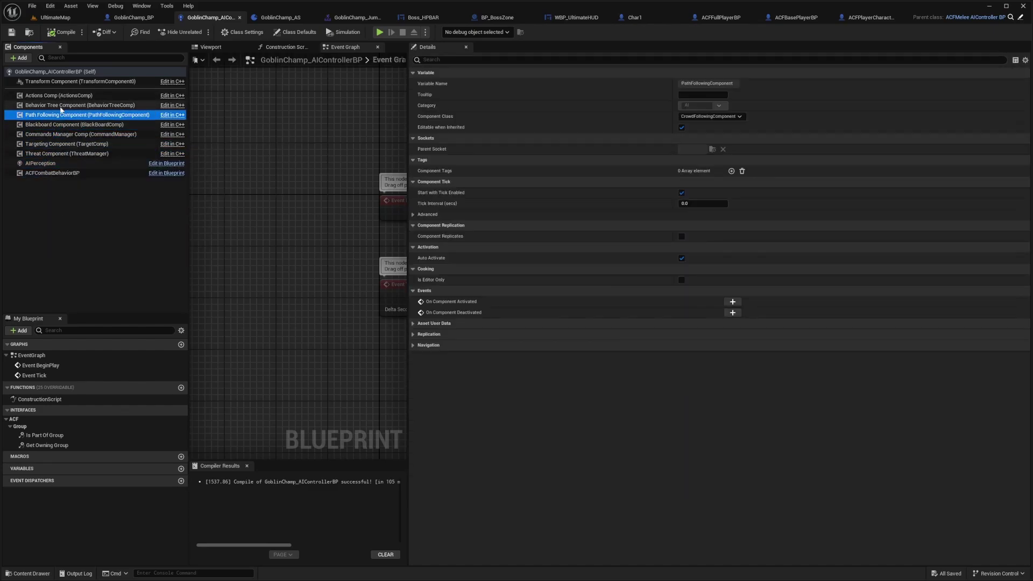
{"action": "left_click", "coordinate": [61, 95]}
{"action": "left_click", "coordinate": [48, 174]}
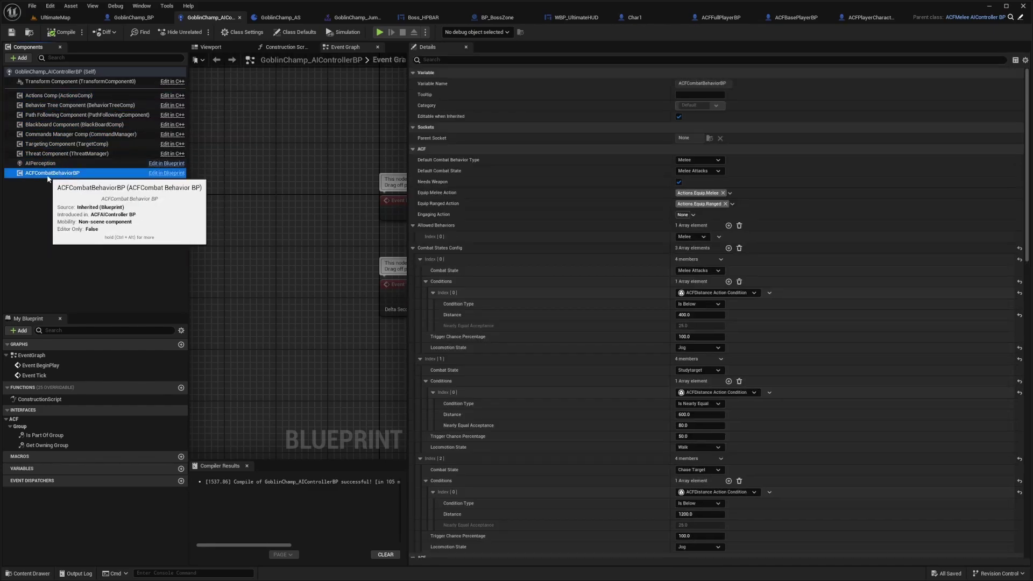